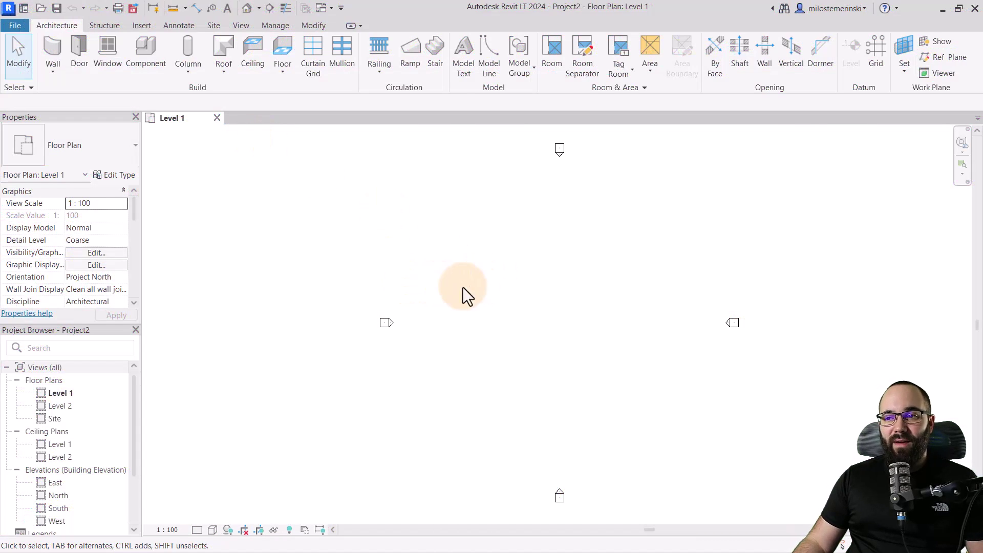
Step: Pan the Level 1 plan and check the Insert tab before returning to Architecture
{"action": "middle_click_drag", "start_coordinate": [463, 294], "coordinate": [405, 303]}
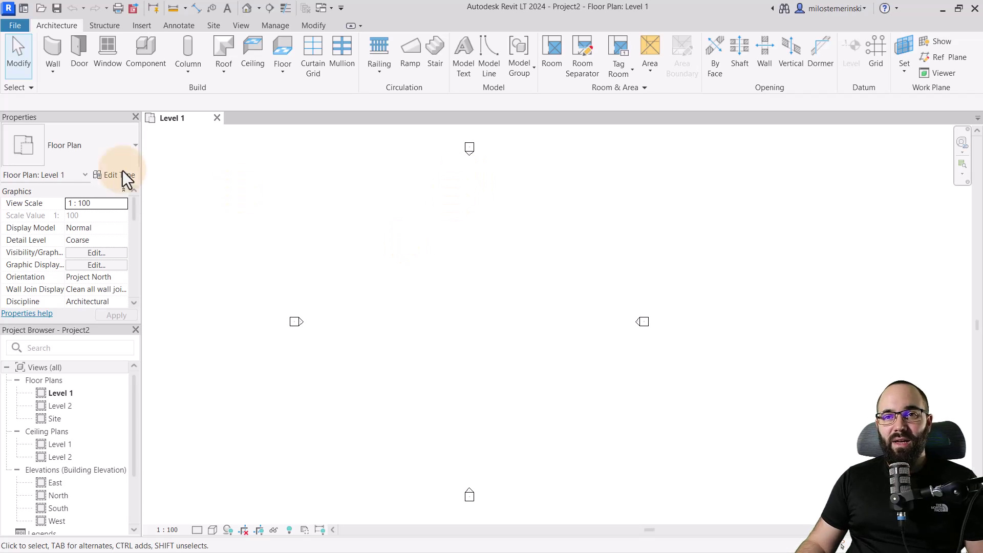
{"action": "left_click", "coordinate": [146, 25]}
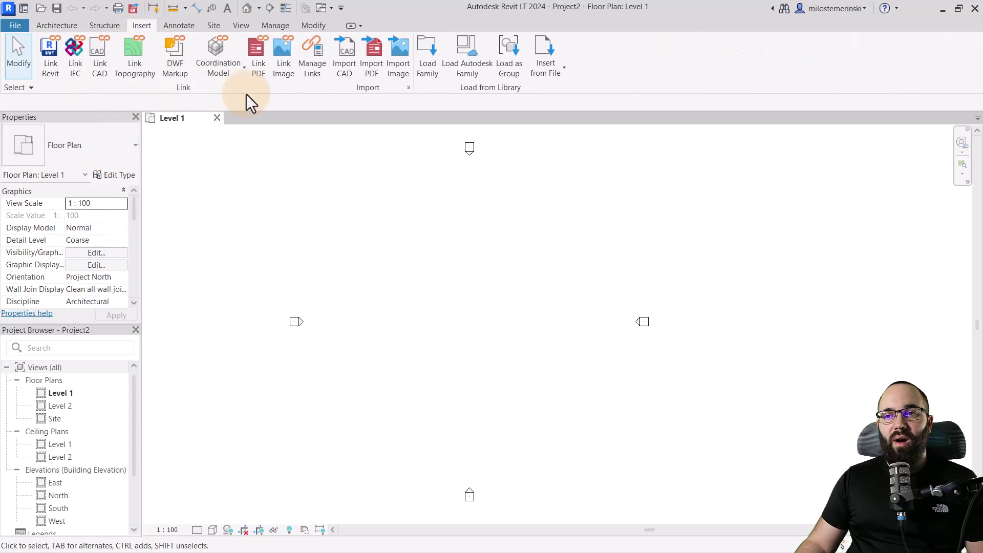
{"action": "left_click", "coordinate": [67, 25]}
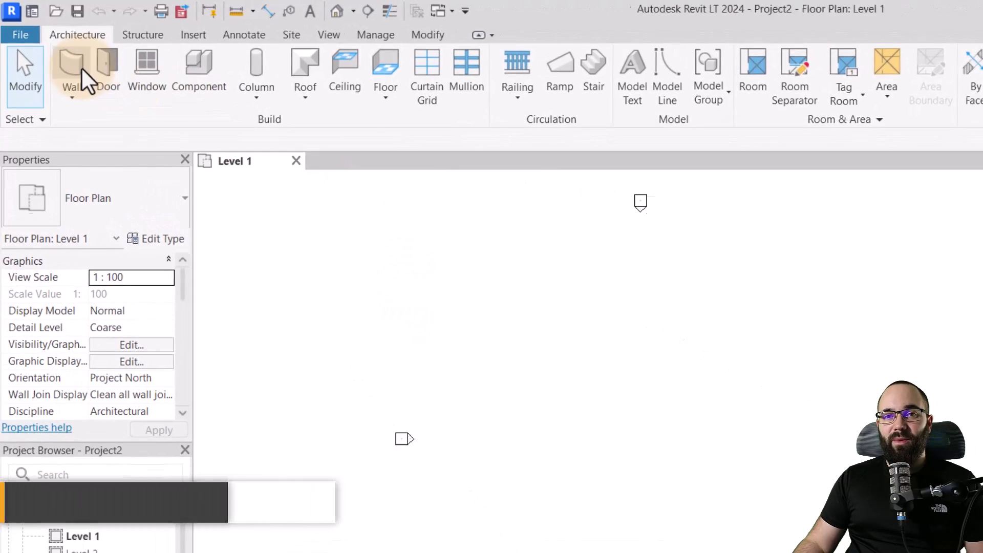
Step: Draw a short Generic - 200mm wall near the centre of the Level 1 plan
{"action": "left_click", "coordinate": [78, 69]}
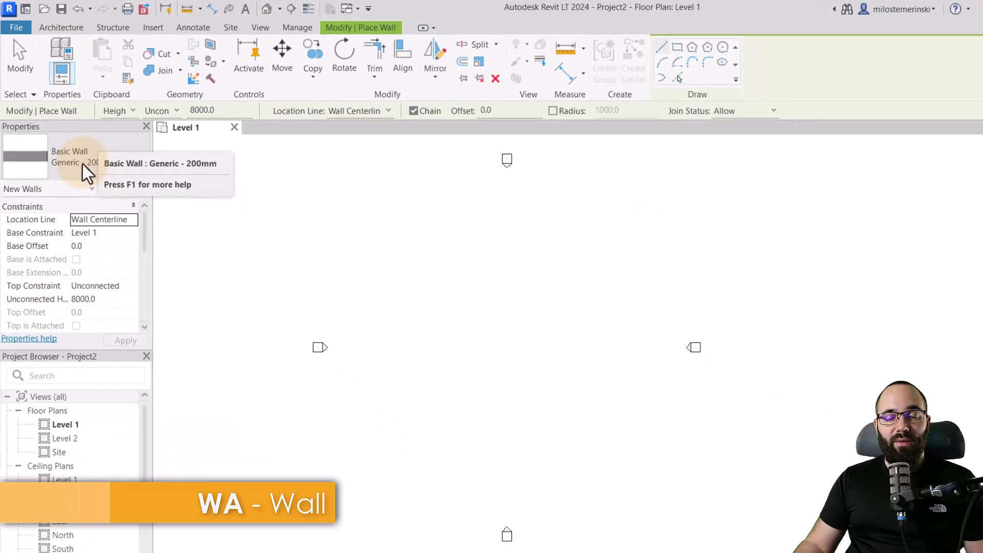
{"action": "left_click", "coordinate": [469, 342]}
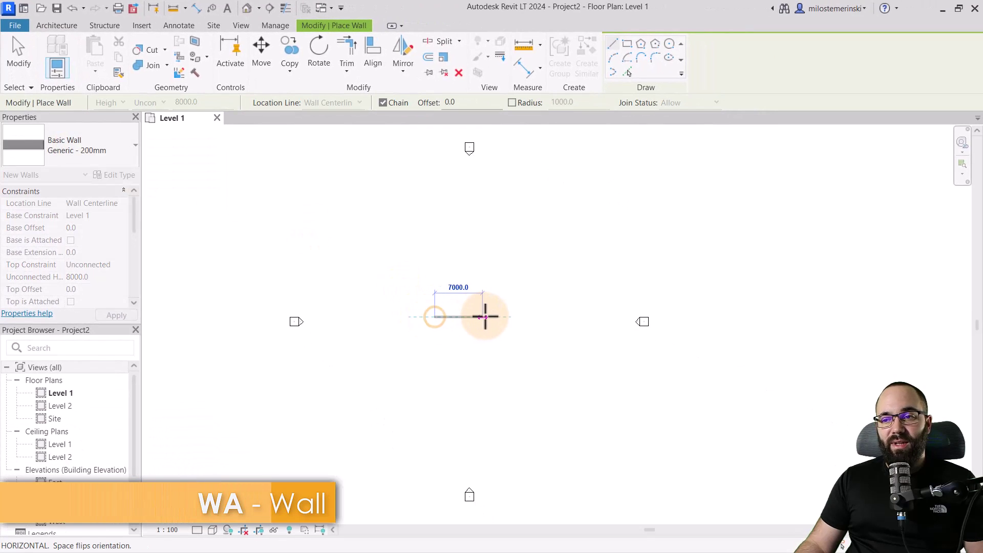
{"action": "left_click", "coordinate": [485, 317]}
{"action": "key", "text": "Escape"}
{"action": "key", "text": "Escape"}
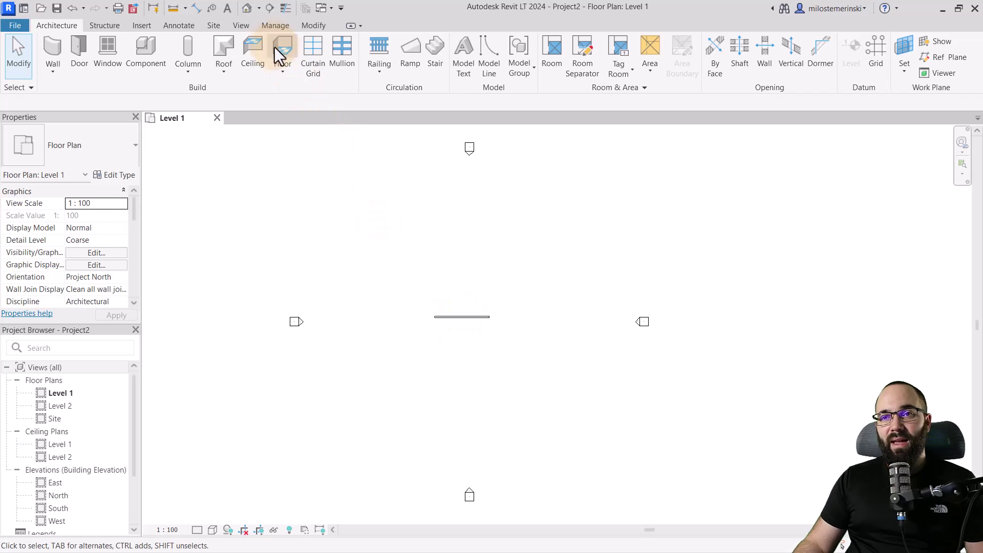
Step: In the default 3D view, drag the wall's top down to about 5322.6 high
{"action": "left_click", "coordinate": [247, 8]}
{"action": "scroll", "coordinate": [592, 334], "scroll_direction": "up", "scroll_amount": 3}
{"action": "middle_click_drag", "start_coordinate": [592, 333], "coordinate": [500, 292], "text": "shift"}
{"action": "left_click", "coordinate": [491, 271]}
{"action": "left_click_drag", "start_coordinate": [481, 236], "coordinate": [493, 289]}
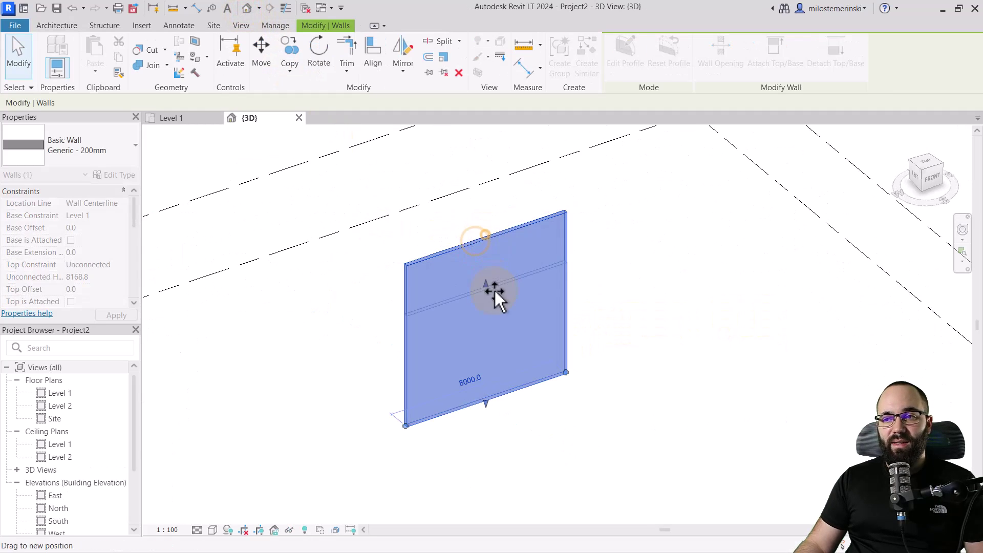
Step: Switch the 3D view to Realistic style, centre the wall and reselect it
{"action": "left_click", "coordinate": [213, 529]}
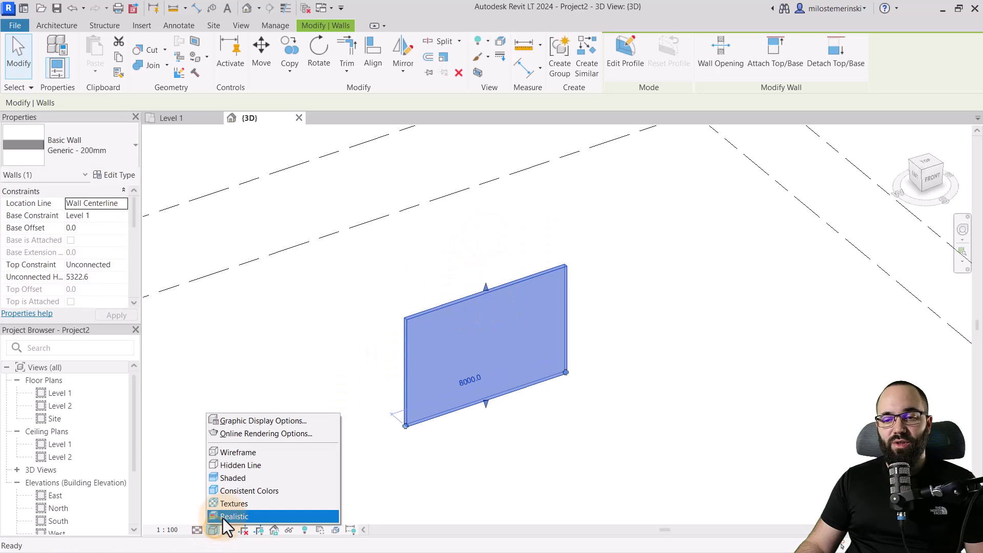
{"action": "left_click", "coordinate": [223, 516]}
{"action": "left_click", "coordinate": [472, 469]}
{"action": "scroll", "coordinate": [514, 444], "scroll_direction": "up", "scroll_amount": 2}
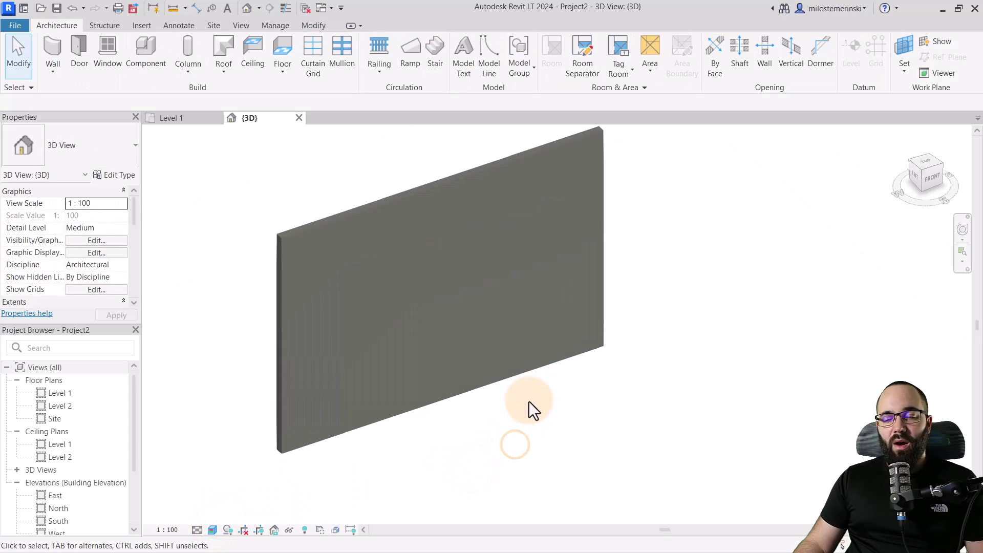
{"action": "middle_click_drag", "start_coordinate": [528, 404], "coordinate": [476, 454]}
{"action": "scroll", "coordinate": [444, 334], "scroll_direction": "down", "scroll_amount": 2}
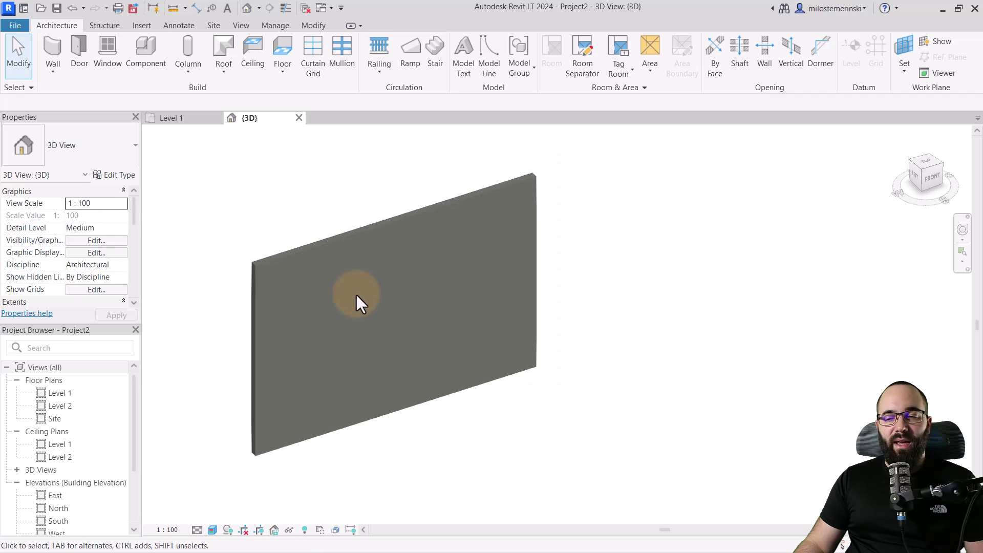
{"action": "left_click", "coordinate": [342, 269]}
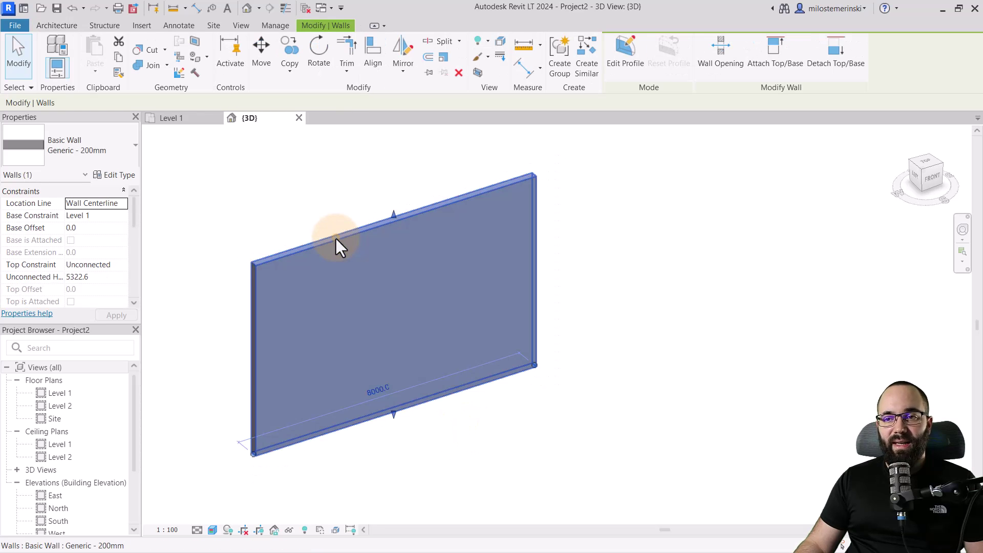
Step: Open the material of the wall type's structure layer in the Material Browser
{"action": "left_click", "coordinate": [110, 173]}
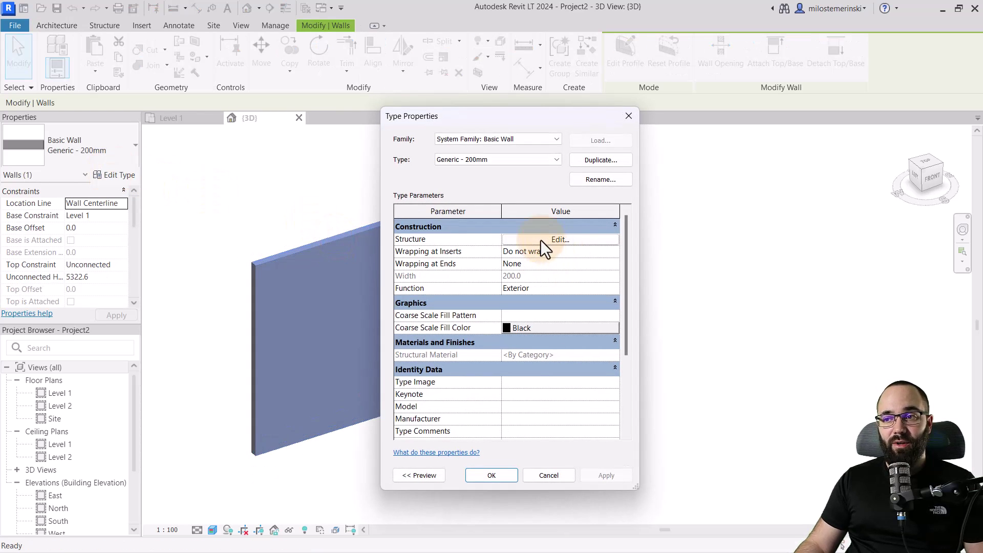
{"action": "left_click", "coordinate": [540, 240]}
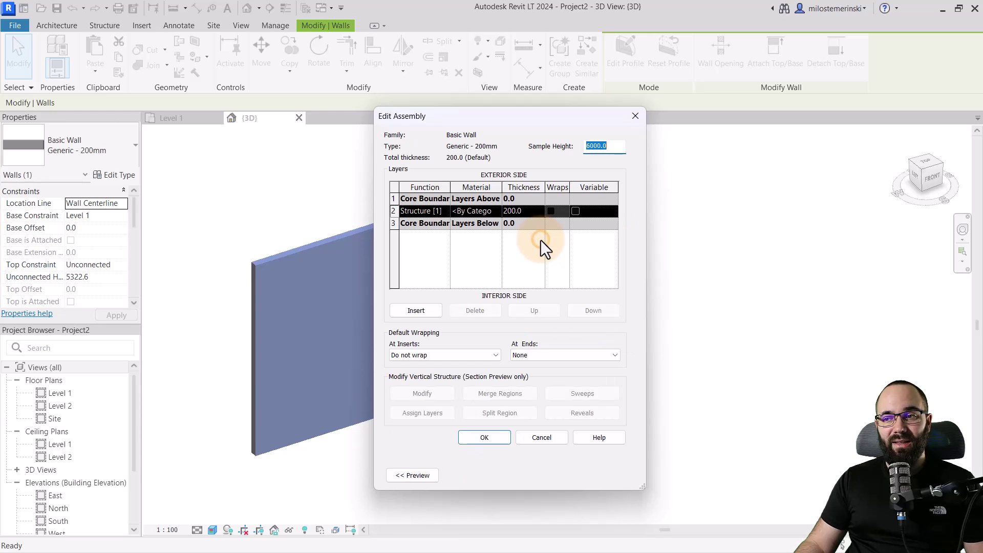
{"action": "left_click", "coordinate": [495, 213]}
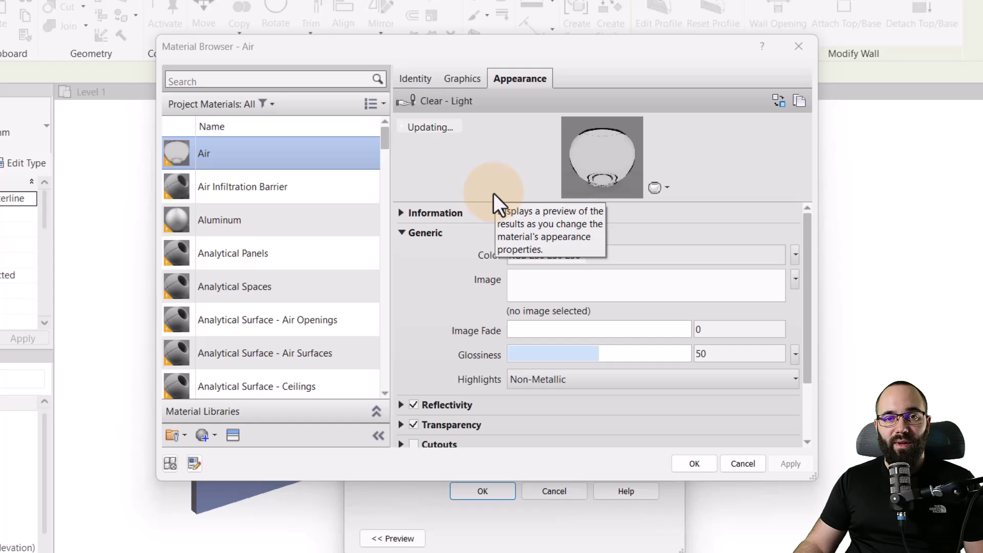
Step: Search for and select the Default material
{"action": "left_click", "coordinate": [253, 81]}
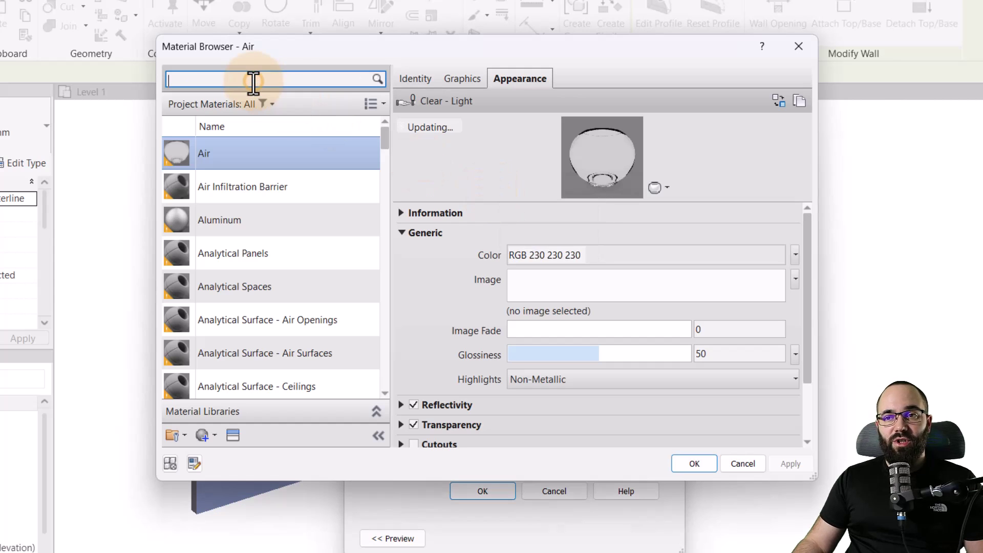
{"action": "type", "text": "def"}
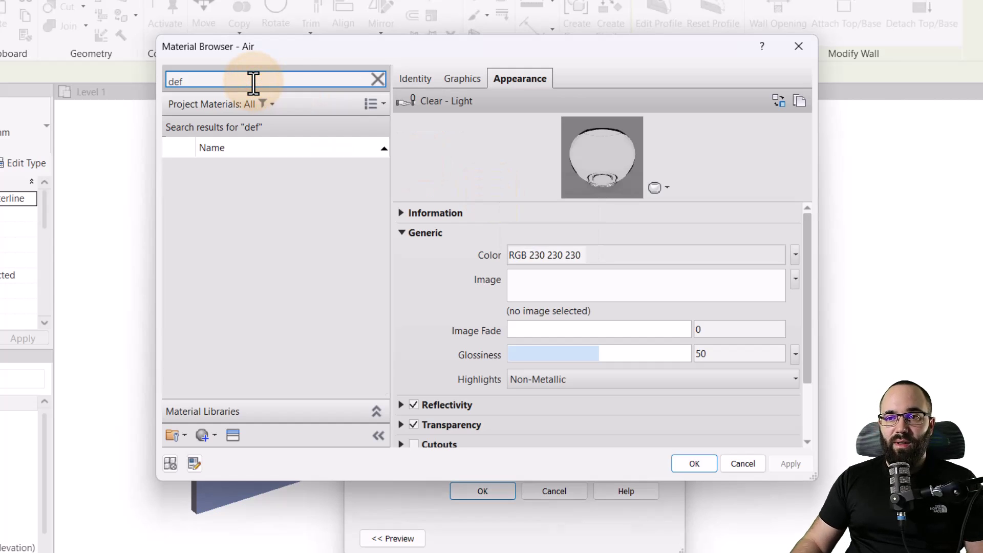
{"action": "left_click", "coordinate": [228, 175]}
{"action": "left_click", "coordinate": [216, 174]}
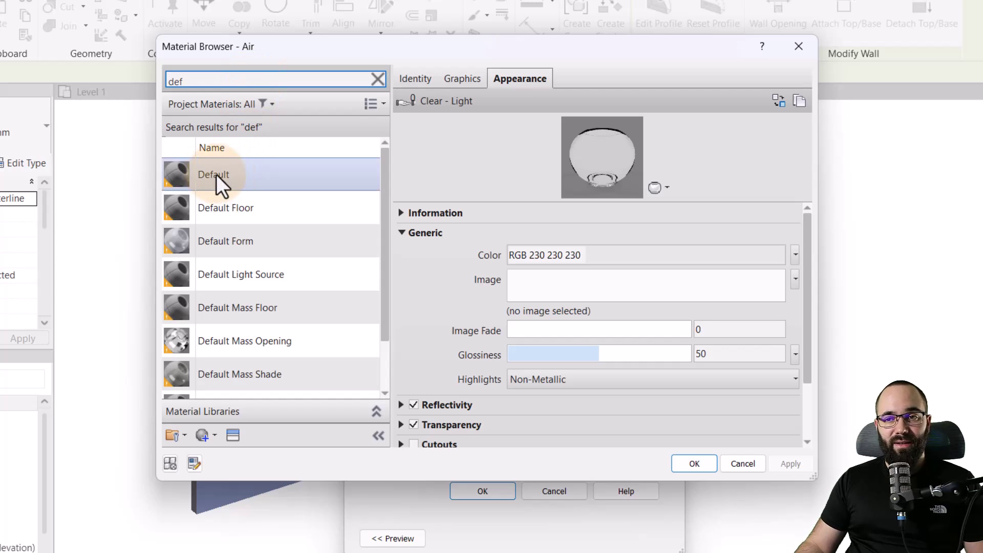
Step: Duplicate Default with its assets and name the copy Decal
{"action": "right_click", "coordinate": [216, 174]}
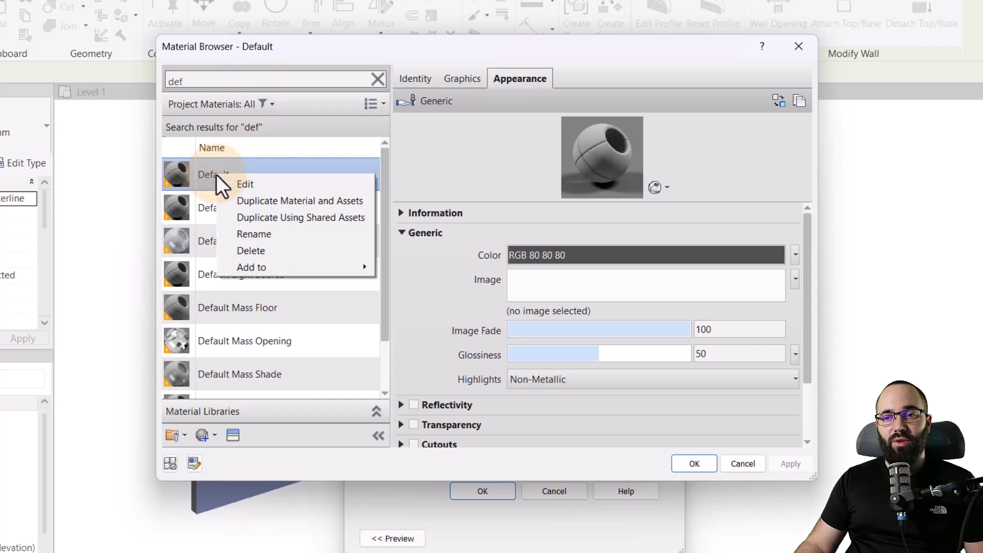
{"action": "left_click", "coordinate": [270, 202]}
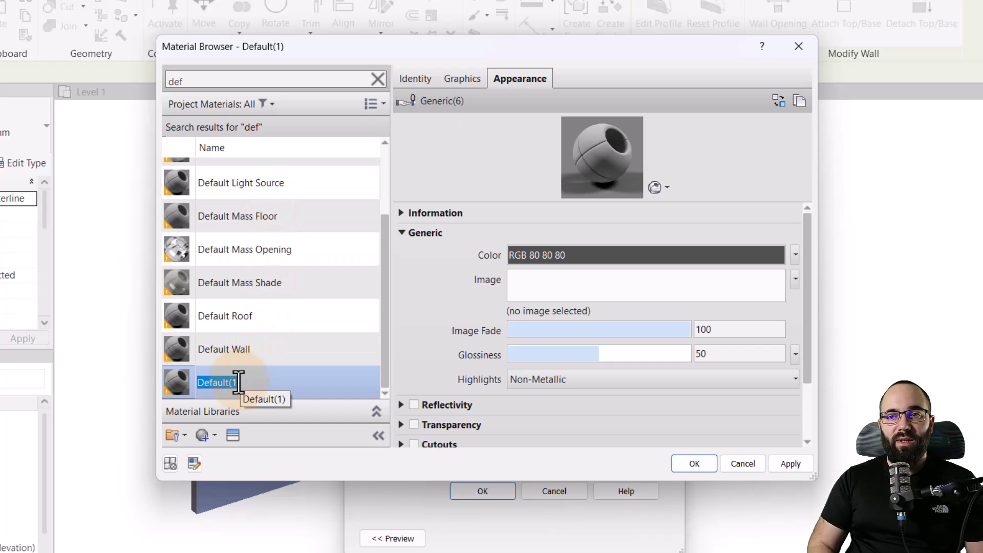
{"action": "type", "text": "Deco"}
{"action": "key", "text": "Return"}
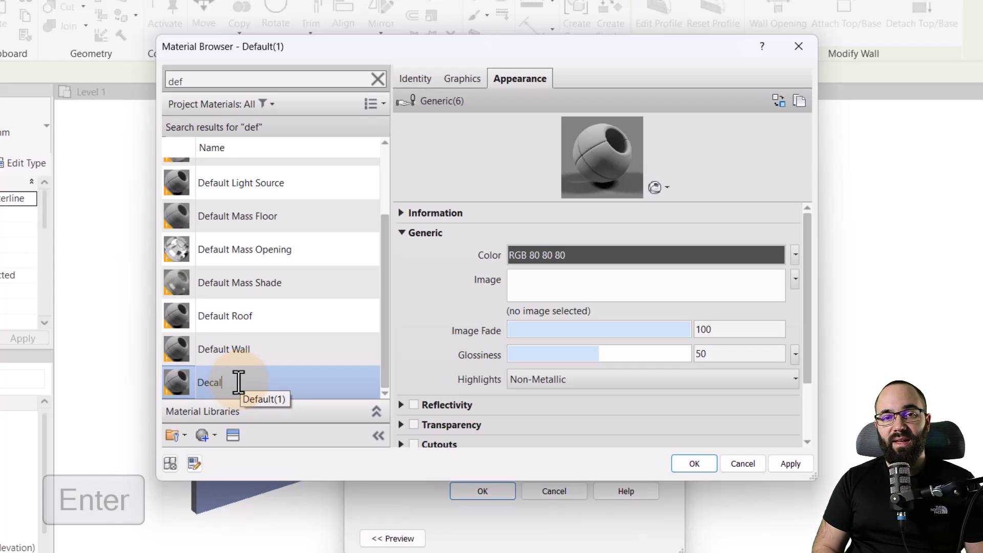
{"action": "left_click", "coordinate": [378, 80]}
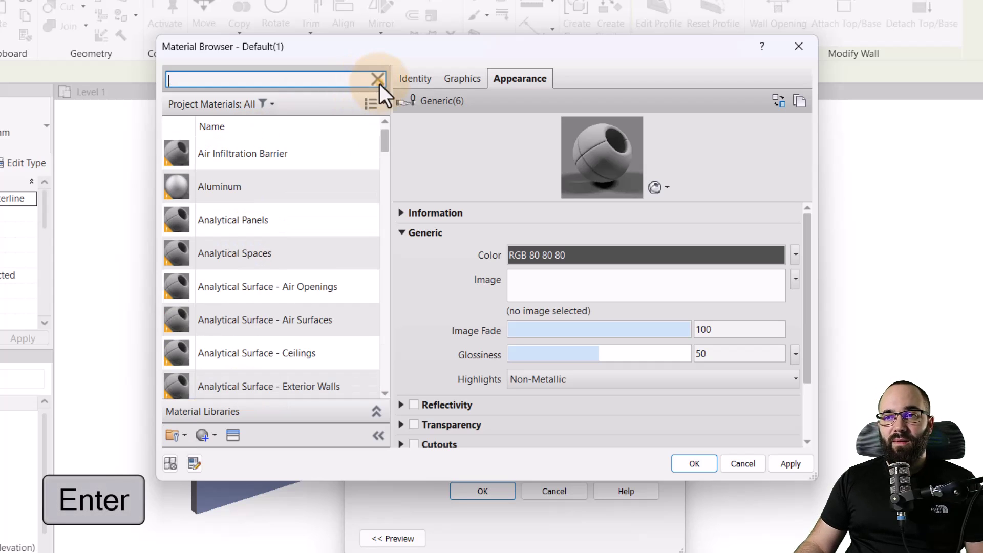
{"action": "left_click", "coordinate": [322, 86]}
Step: Select the Decal material and load Splash.png as its appearance image
{"action": "type", "text": "deca"}
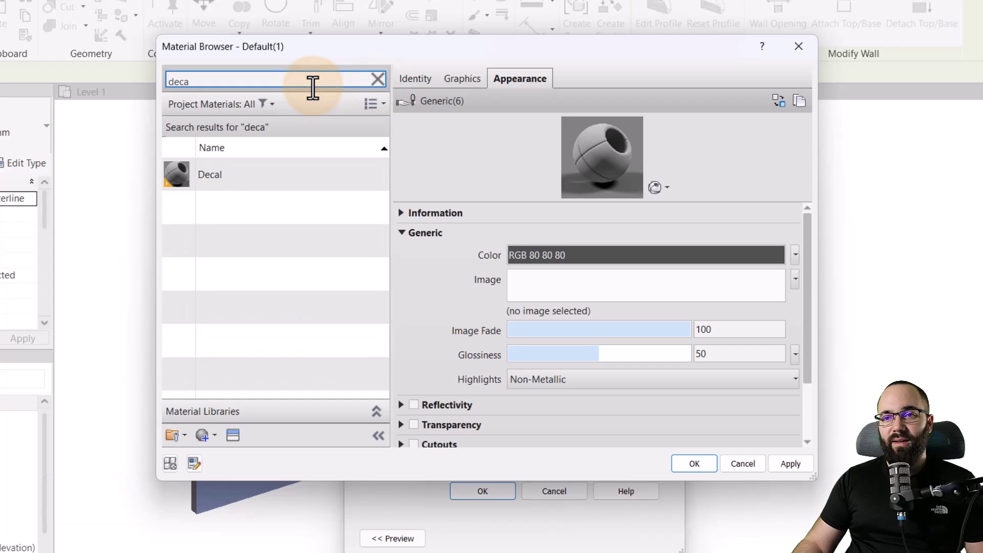
{"action": "left_click", "coordinate": [252, 174]}
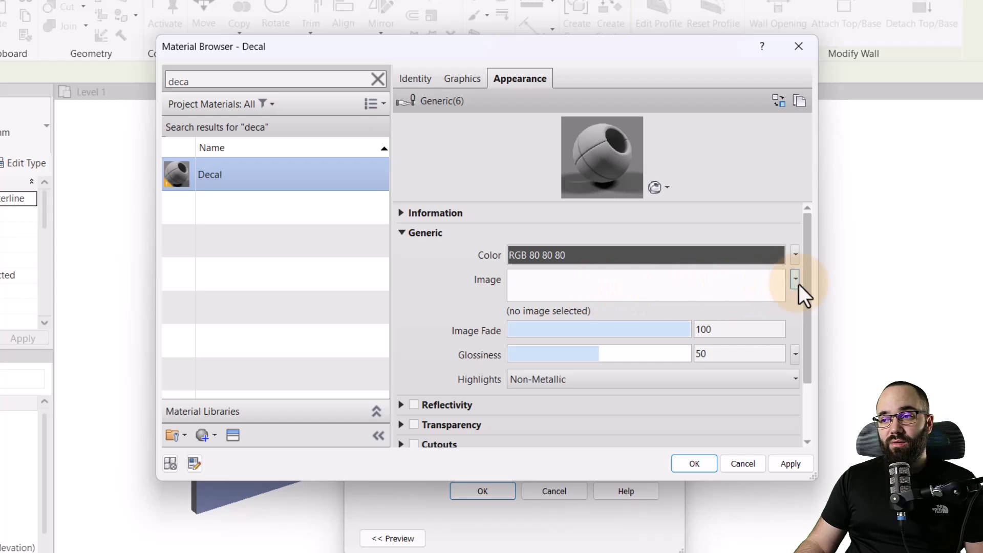
{"action": "left_click", "coordinate": [735, 289]}
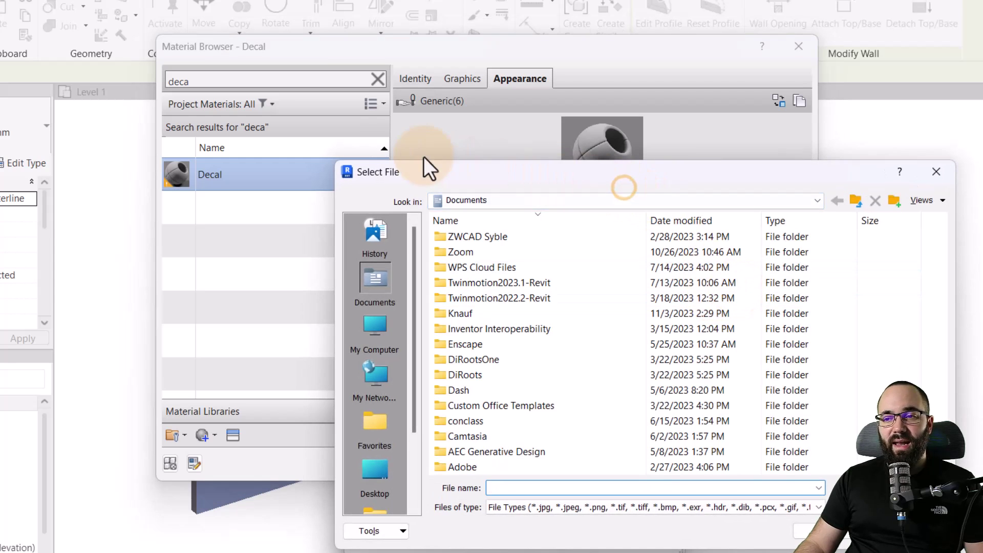
{"action": "left_click_drag", "start_coordinate": [455, 171], "coordinate": [251, 132]}
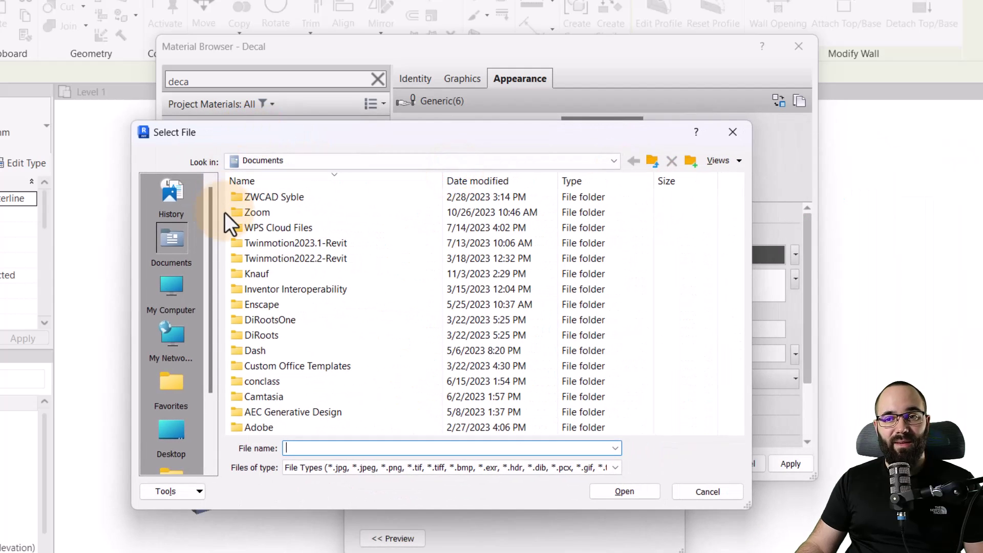
{"action": "left_click", "coordinate": [174, 292]}
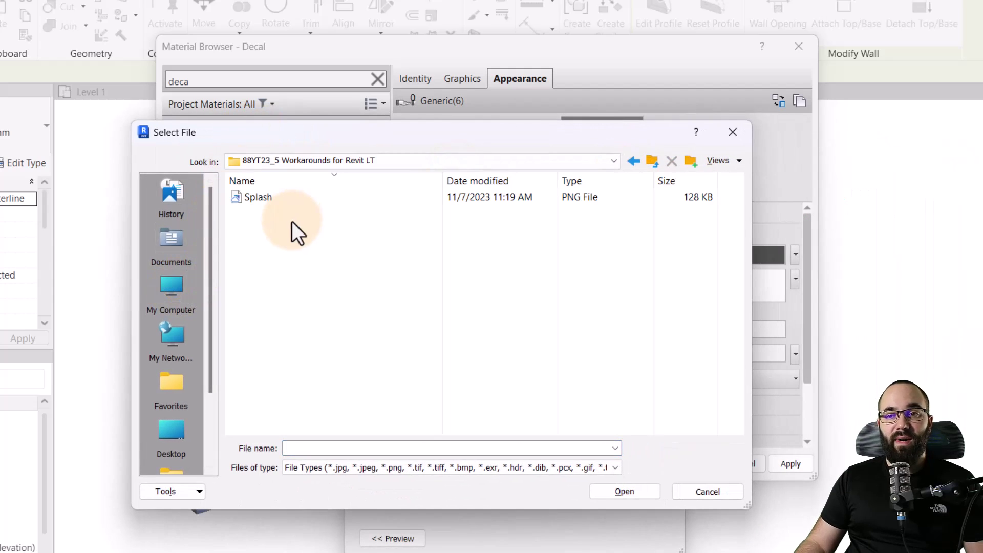
{"action": "left_click", "coordinate": [249, 199]}
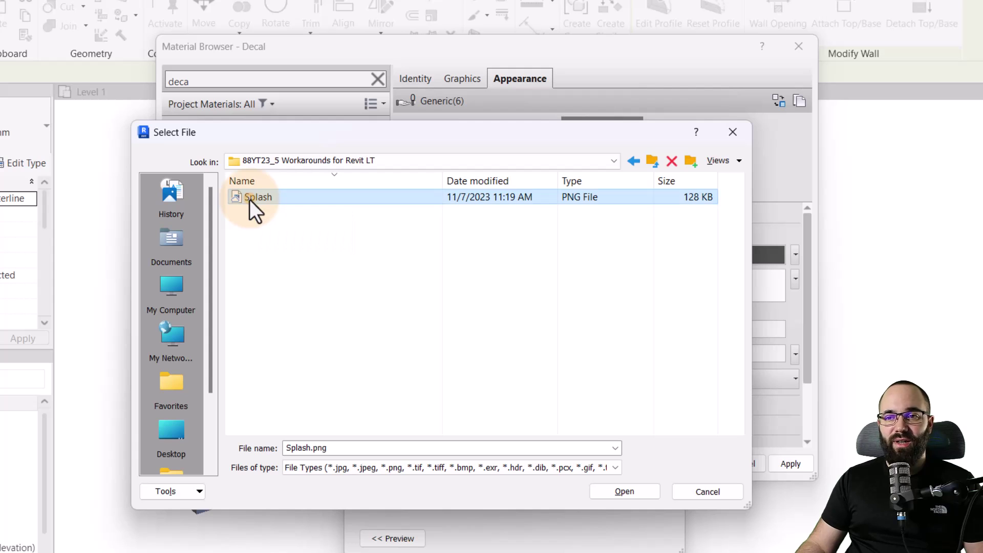
{"action": "left_click", "coordinate": [621, 491]}
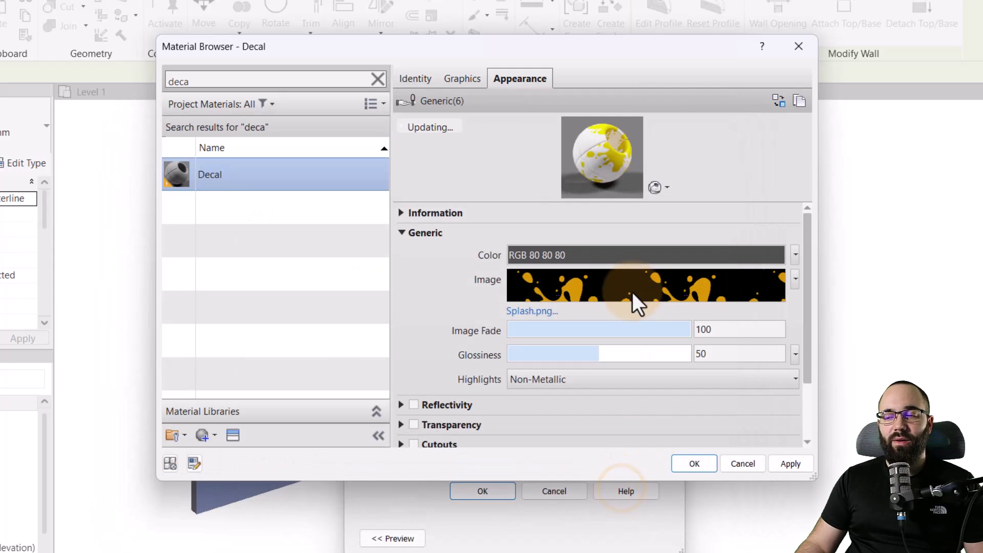
Step: Enlarge the material preview and open the image's options dropdown
{"action": "left_click_drag", "start_coordinate": [610, 204], "coordinate": [604, 281]}
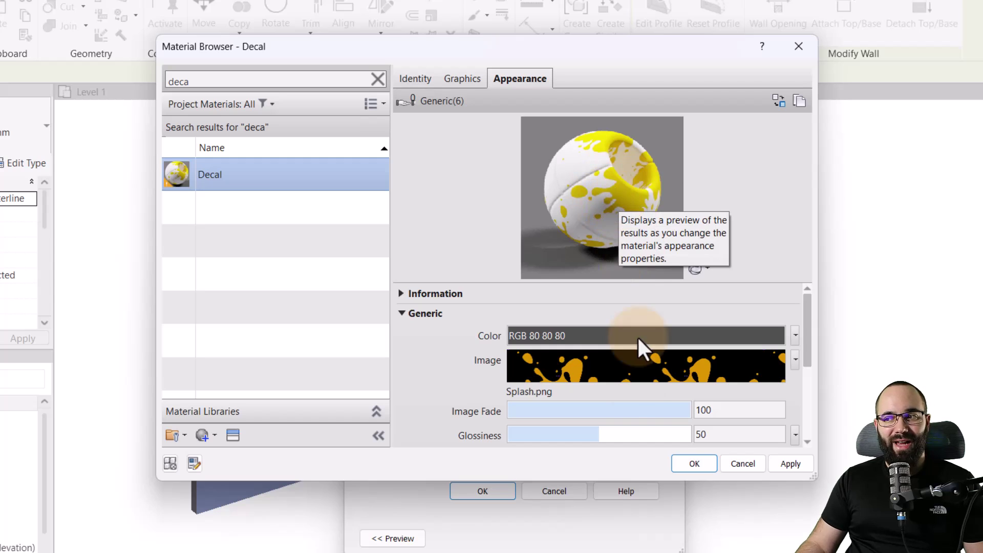
{"action": "scroll", "coordinate": [614, 373], "scroll_direction": "down", "scroll_amount": 1}
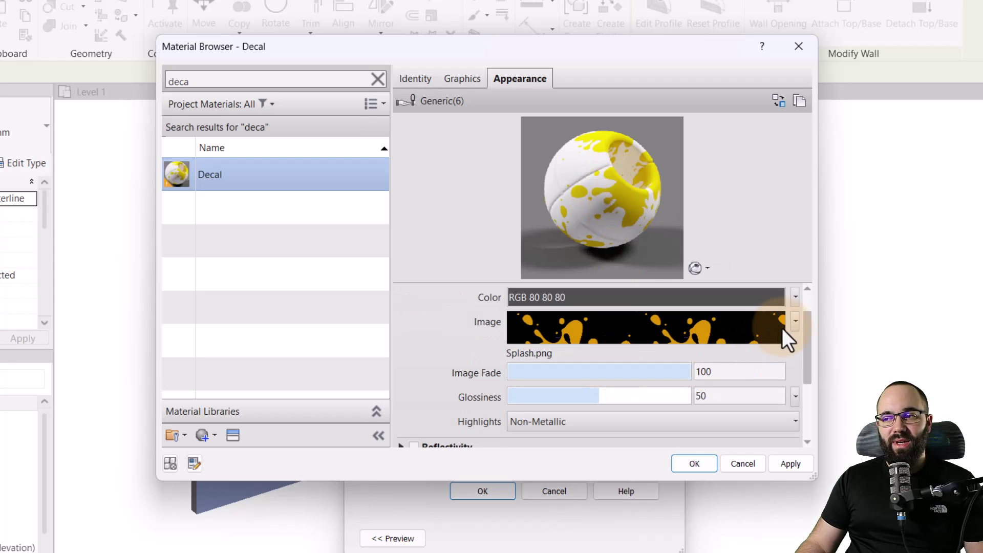
{"action": "left_click", "coordinate": [795, 321]}
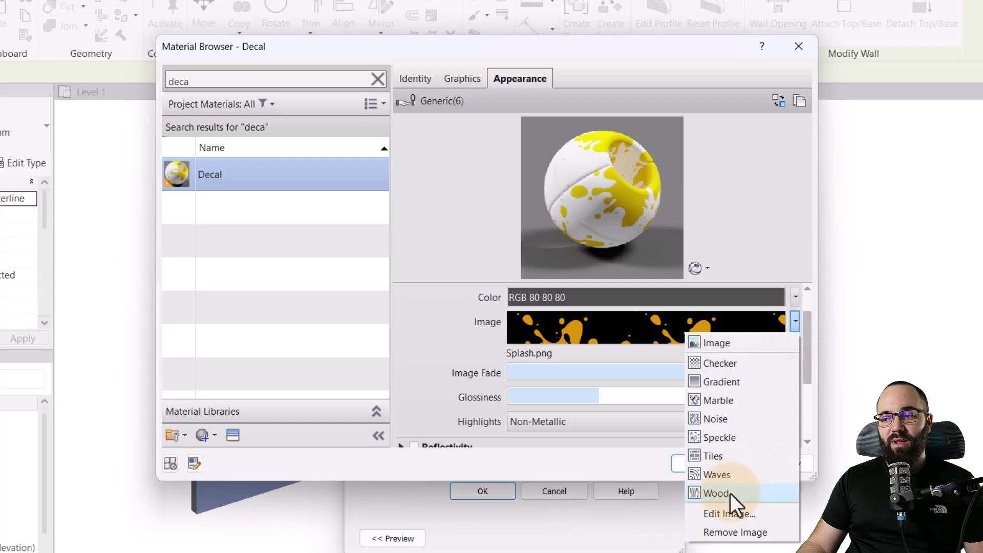
Step: Open the Texture Editor for the Splash image
{"action": "left_click", "coordinate": [722, 514]}
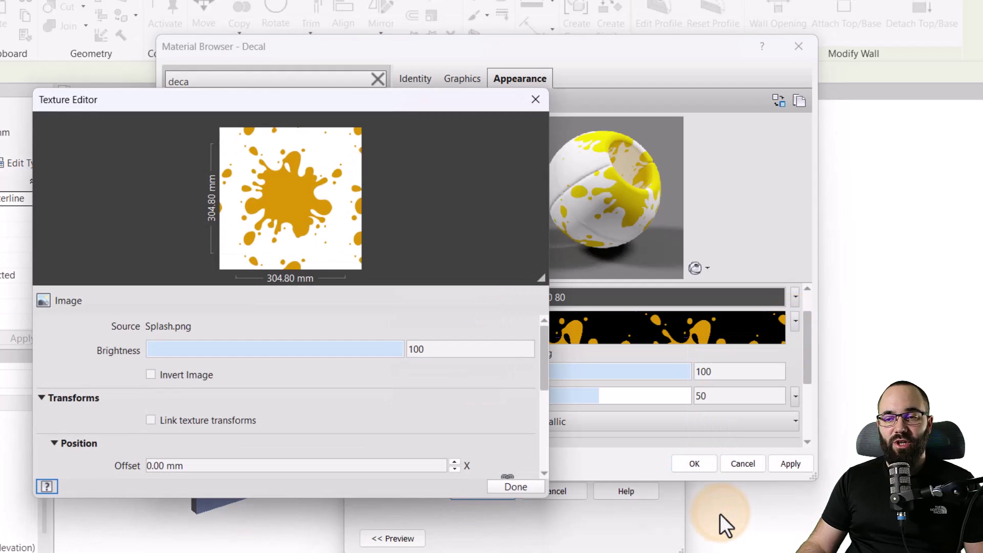
{"action": "scroll", "coordinate": [264, 386], "scroll_direction": "down", "scroll_amount": 2}
{"action": "left_click", "coordinate": [255, 395]}
{"action": "scroll", "coordinate": [251, 395], "scroll_direction": "down", "scroll_amount": 2}
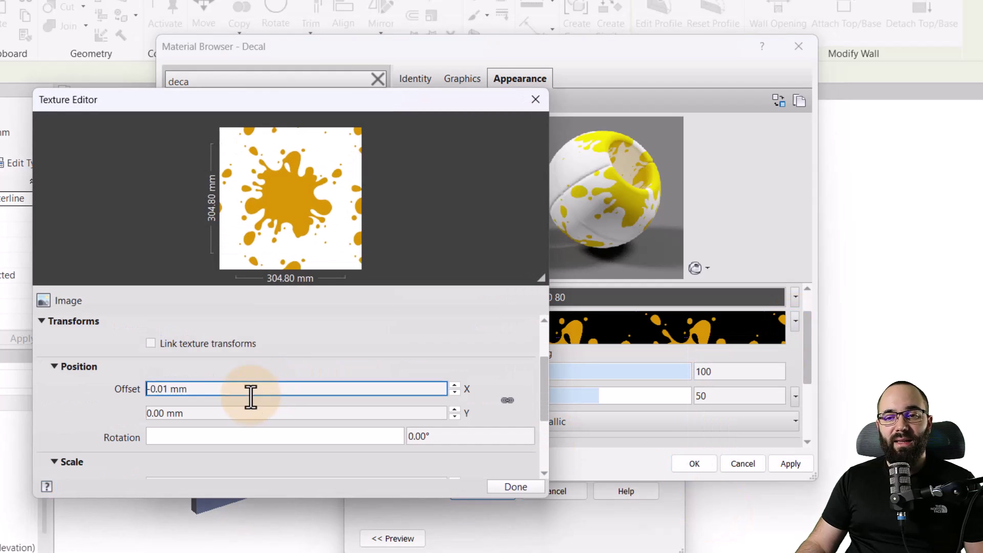
{"action": "scroll", "coordinate": [251, 395], "scroll_direction": "up", "scroll_amount": 2}
{"action": "scroll", "coordinate": [102, 408], "scroll_direction": "down", "scroll_amount": 3}
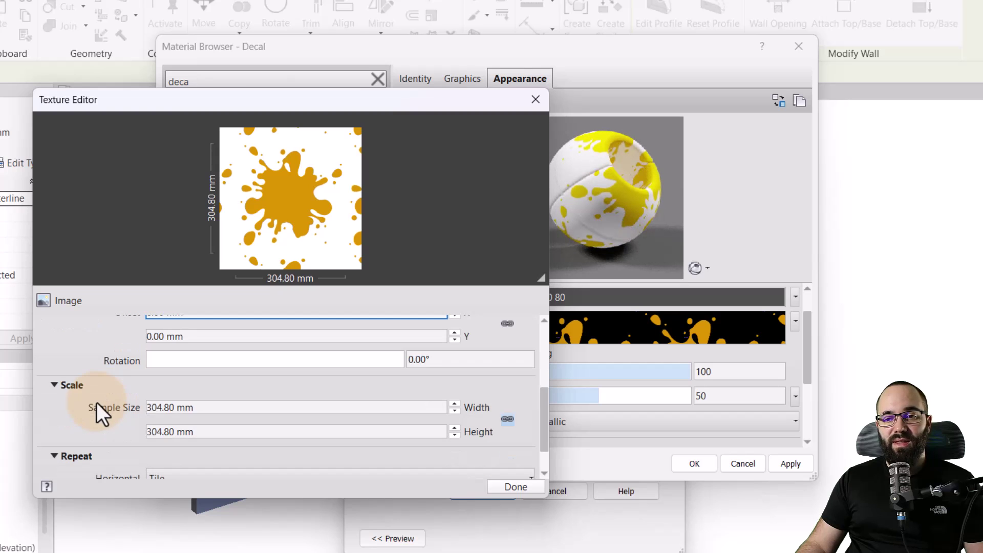
Step: Set the texture sample size to 1000 mm
{"action": "left_click", "coordinate": [219, 407]}
{"action": "scroll", "coordinate": [216, 408], "scroll_direction": "down", "scroll_amount": 1}
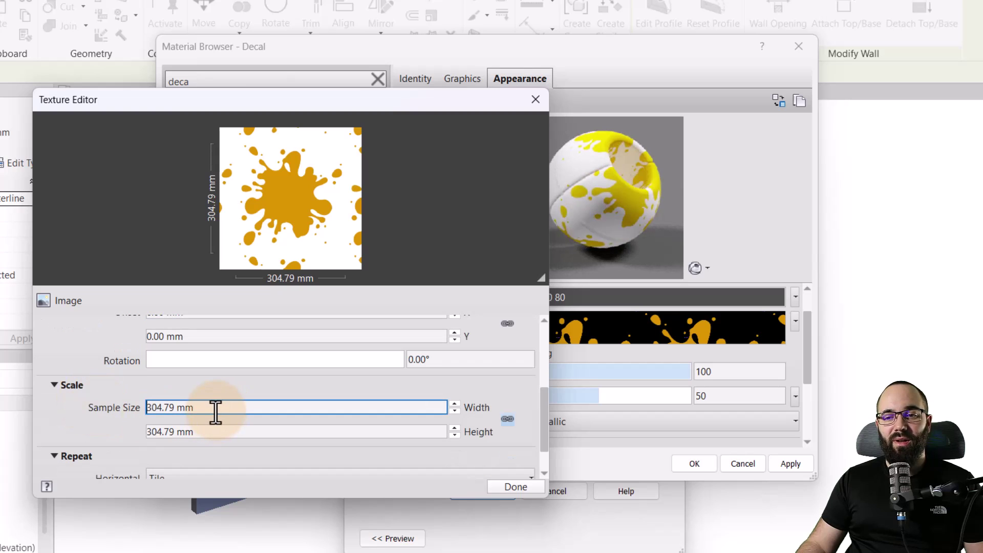
{"action": "scroll", "coordinate": [215, 412], "scroll_direction": "down", "scroll_amount": 1}
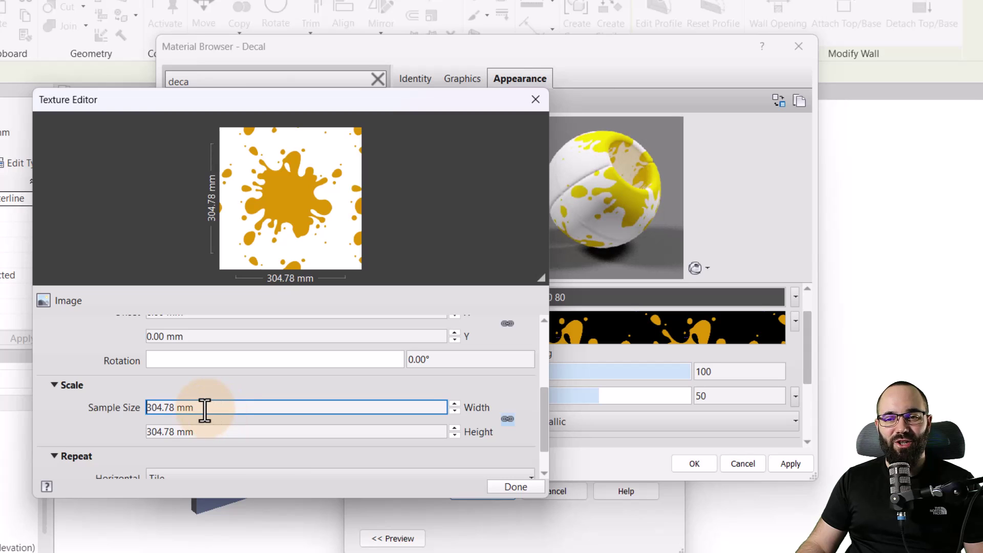
{"action": "double_click", "coordinate": [212, 407]}
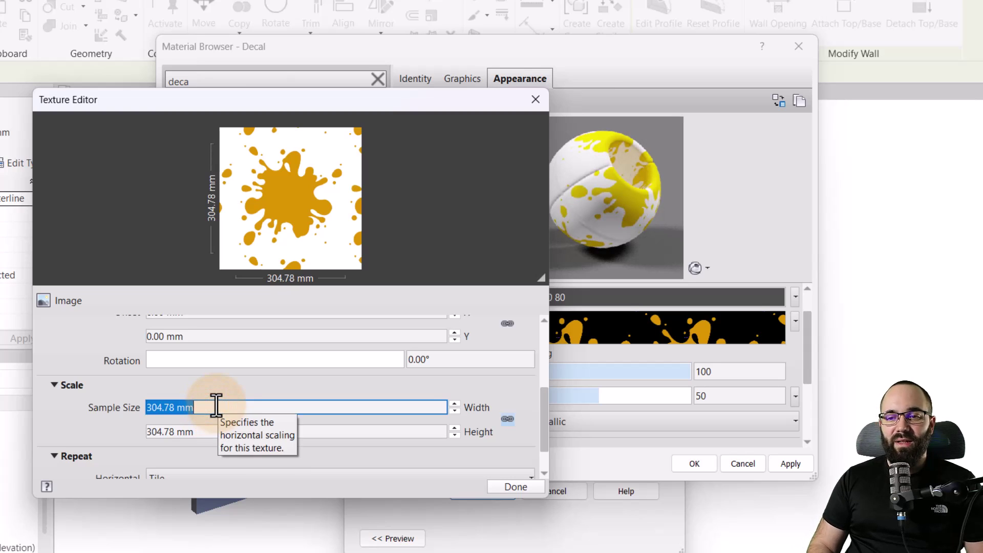
{"action": "type", "text": "1500"}
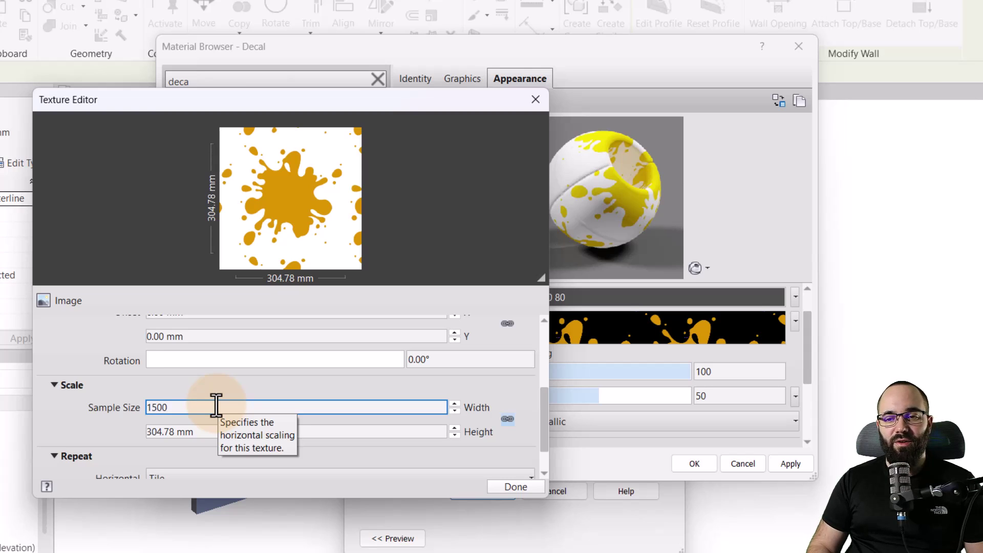
{"action": "key", "text": "Return"}
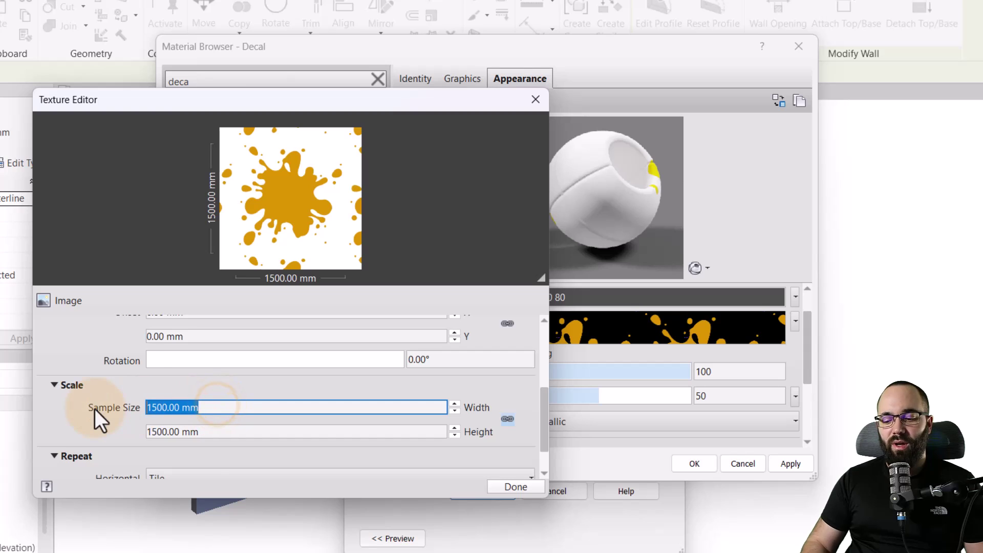
{"action": "type", "text": "1000"}
{"action": "key", "text": "Return"}
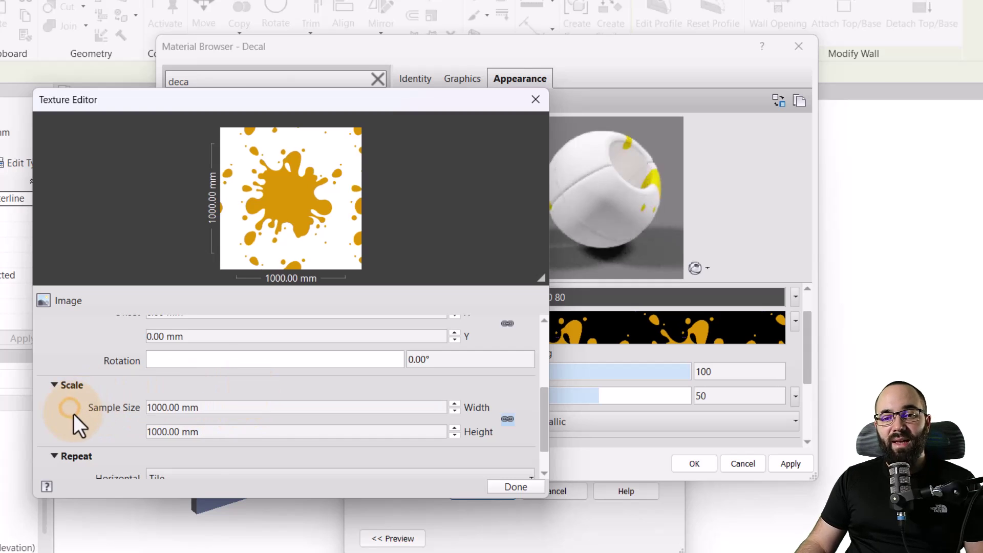
Step: Set both horizontal and vertical repeat to None
{"action": "scroll", "coordinate": [73, 413], "scroll_direction": "down", "scroll_amount": 2}
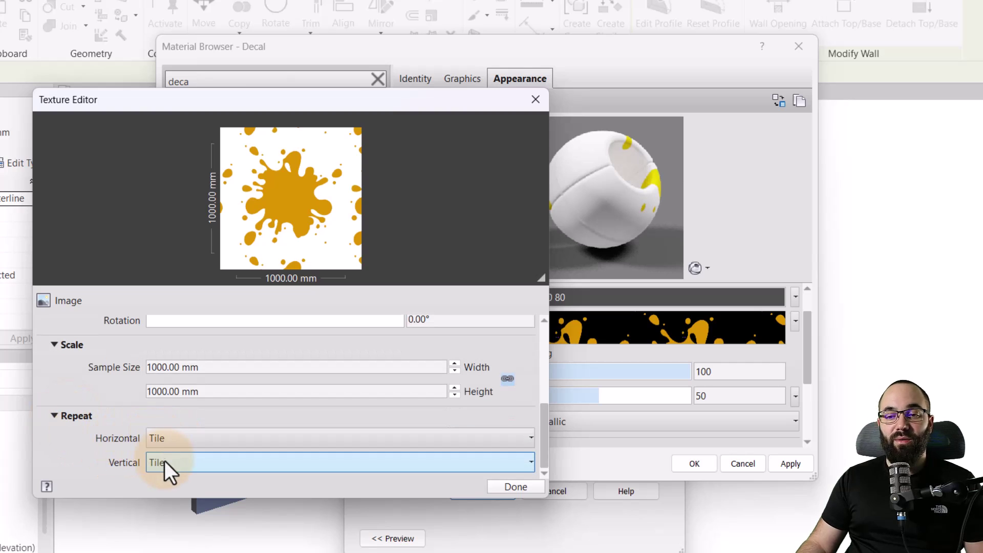
{"action": "left_click", "coordinate": [170, 440]}
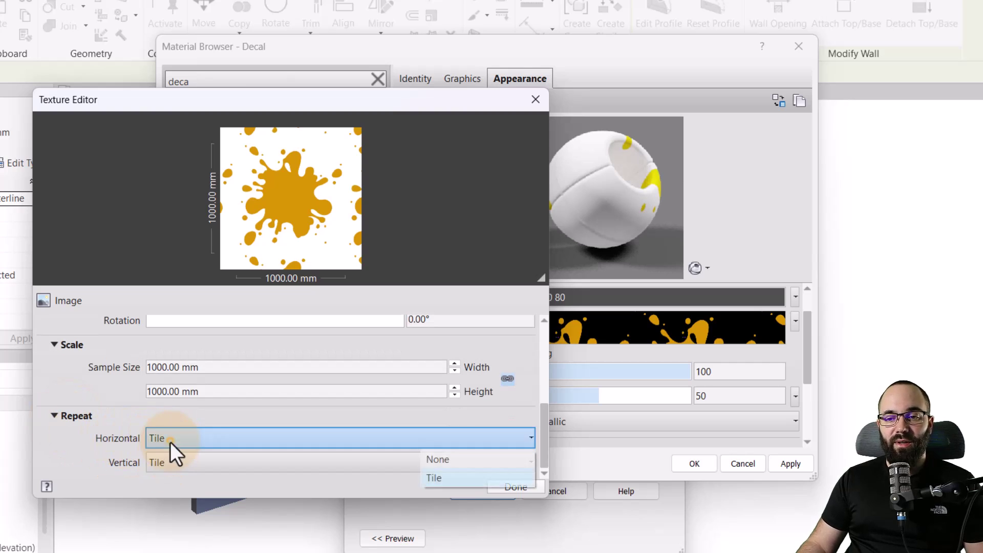
{"action": "left_click", "coordinate": [471, 457]}
{"action": "left_click", "coordinate": [420, 463]}
{"action": "left_click", "coordinate": [453, 481]}
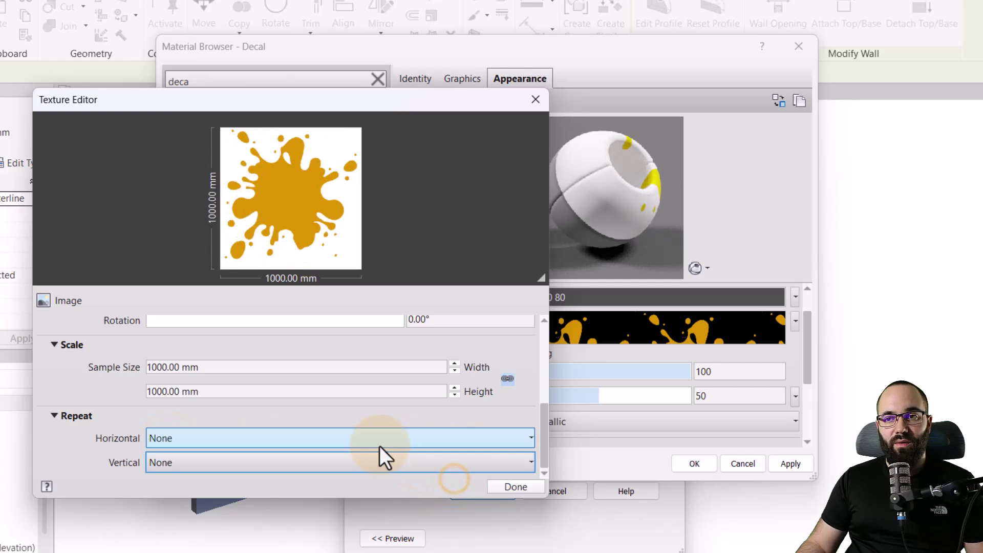
Step: Apply the Decal material to the wall's structure layer and close all dialogs
{"action": "left_click", "coordinate": [508, 490]}
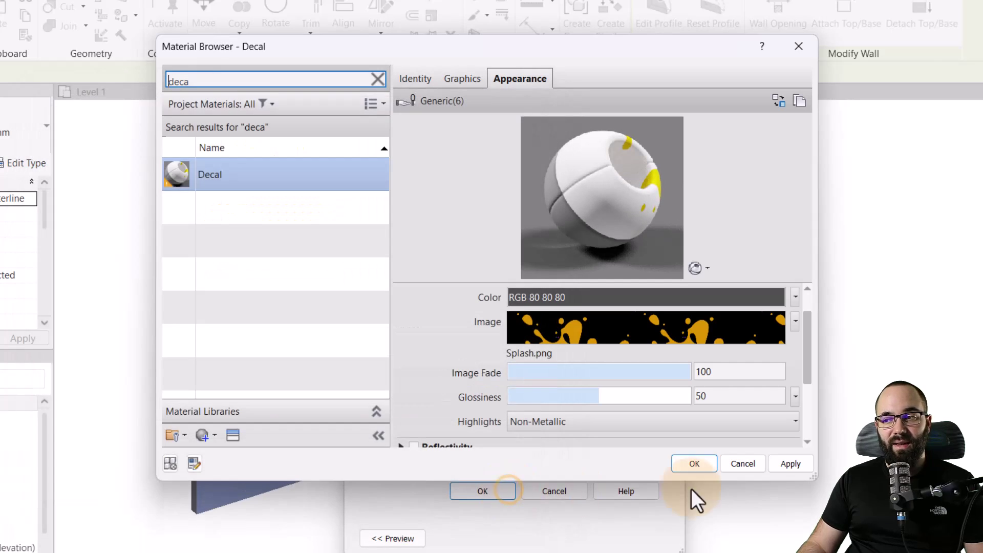
{"action": "left_click", "coordinate": [788, 464]}
{"action": "left_click", "coordinate": [694, 464]}
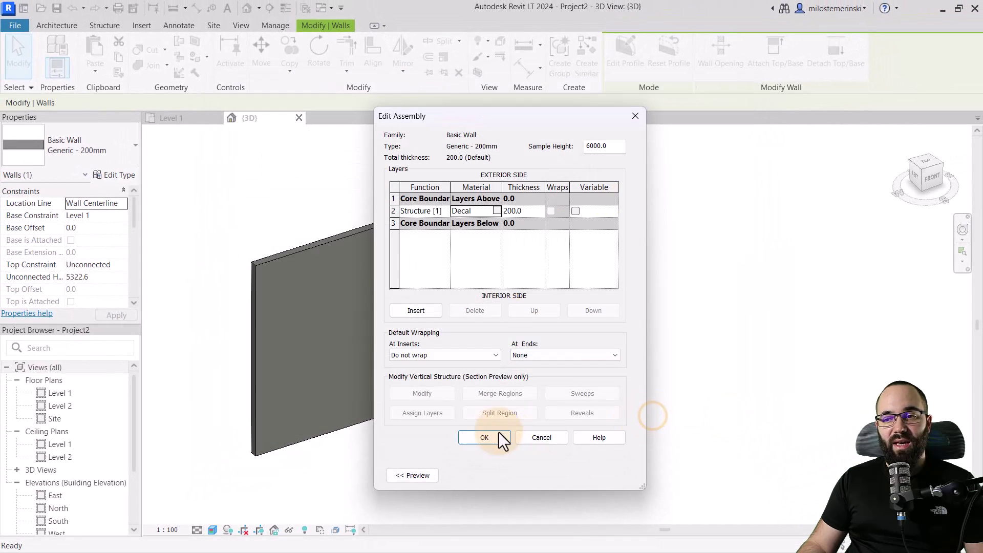
{"action": "left_click", "coordinate": [482, 491]}
{"action": "left_click", "coordinate": [606, 475]}
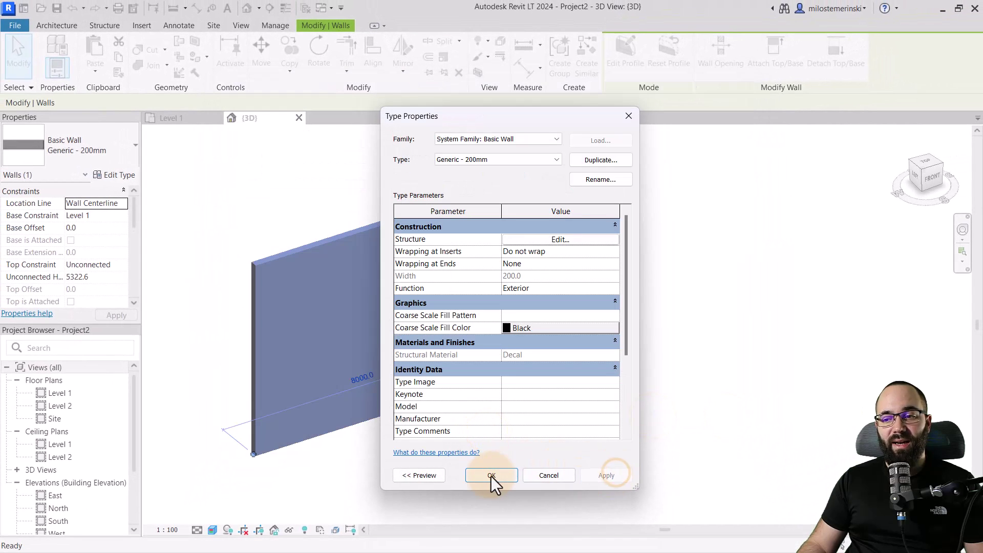
{"action": "left_click", "coordinate": [490, 475]}
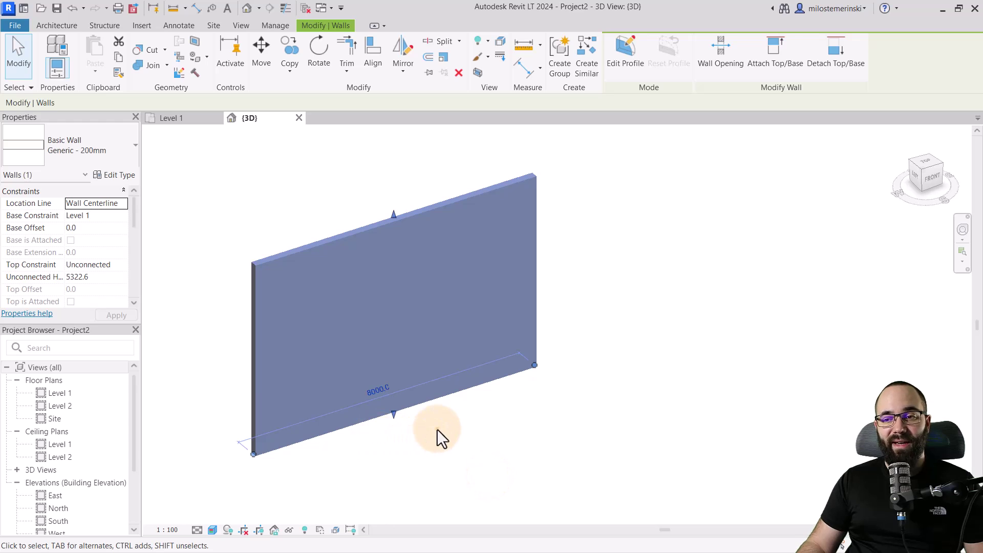
{"action": "left_click", "coordinate": [437, 429]}
{"action": "scroll", "coordinate": [271, 459], "scroll_direction": "up", "scroll_amount": 5}
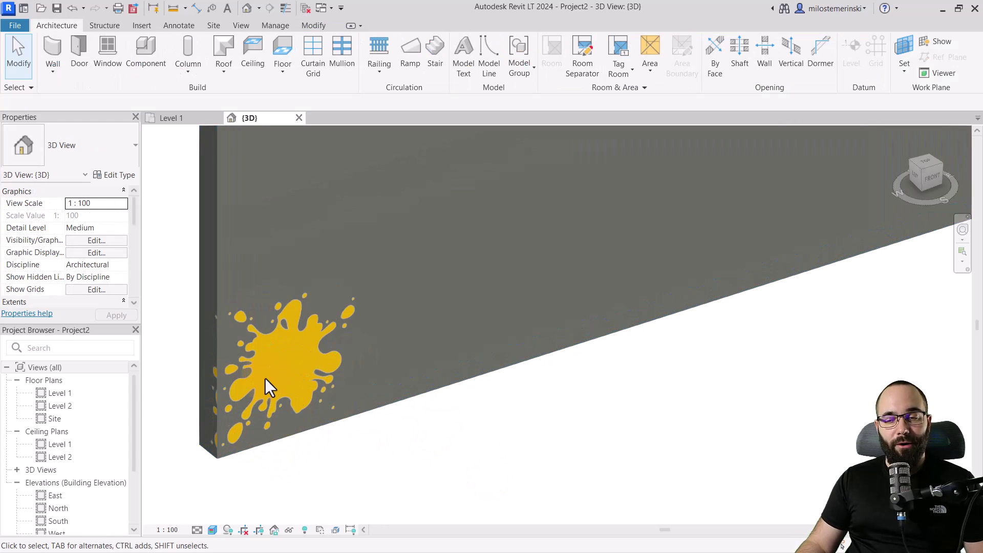
{"action": "scroll", "coordinate": [279, 354], "scroll_direction": "down", "scroll_amount": 5}
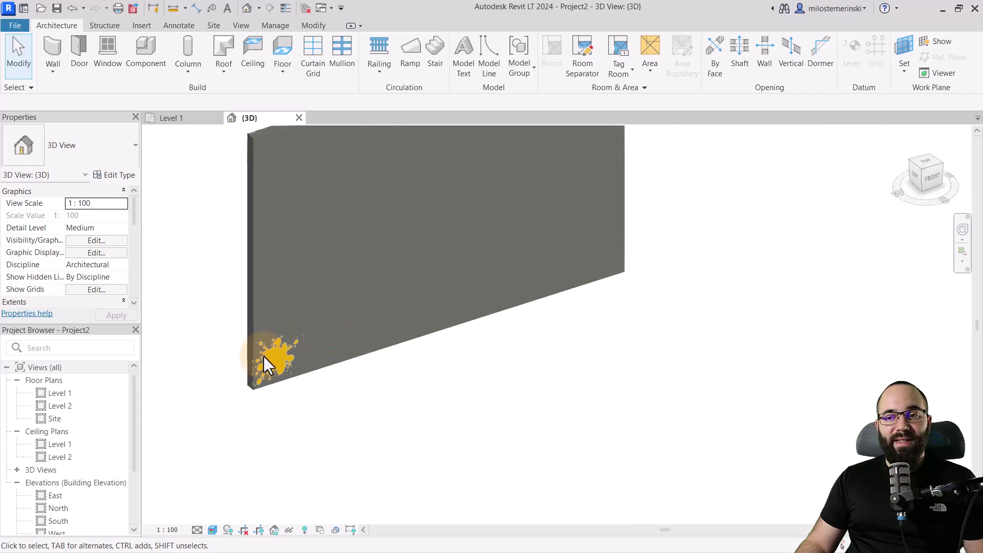
{"action": "middle_click_drag", "start_coordinate": [317, 331], "coordinate": [321, 378]}
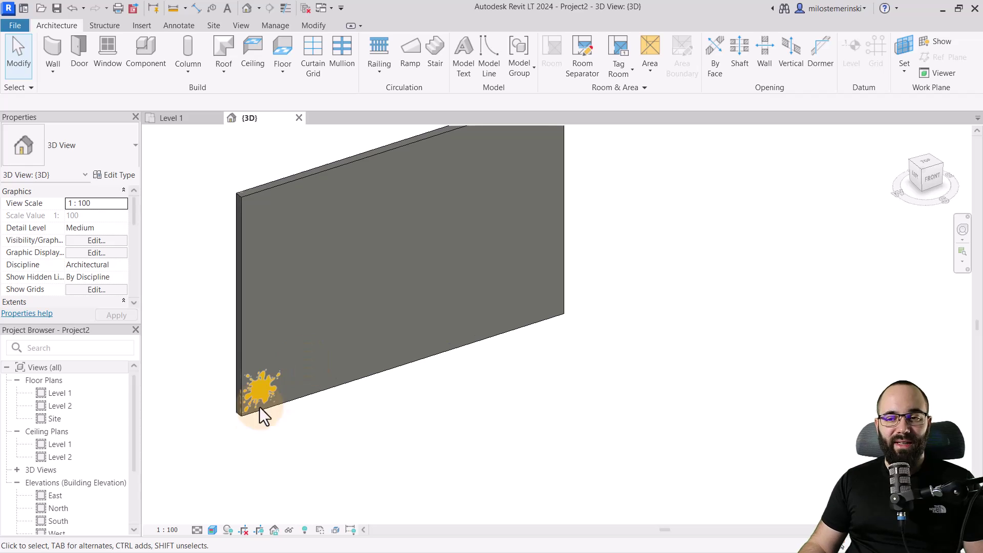
{"action": "left_click", "coordinate": [246, 416]}
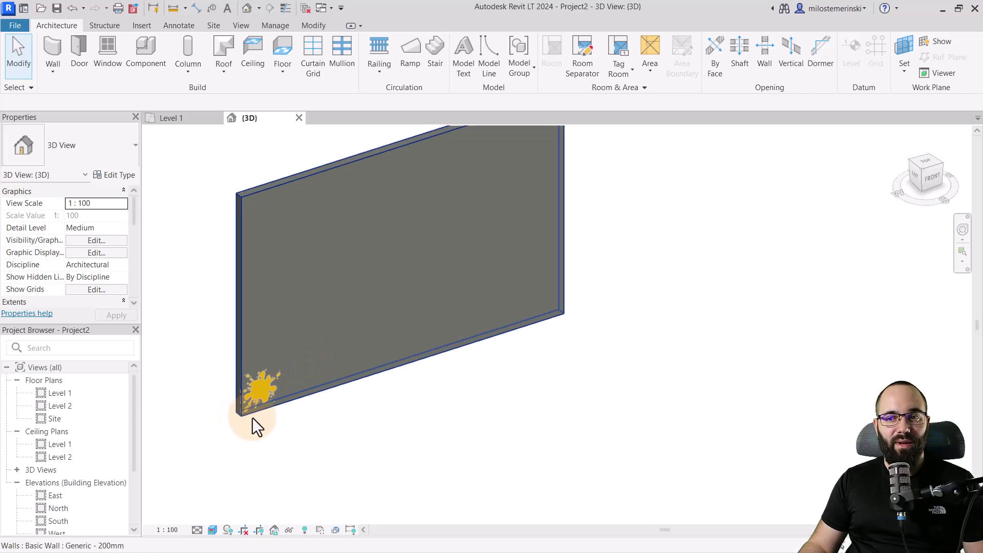
{"action": "middle_click_drag", "start_coordinate": [274, 417], "coordinate": [256, 430]}
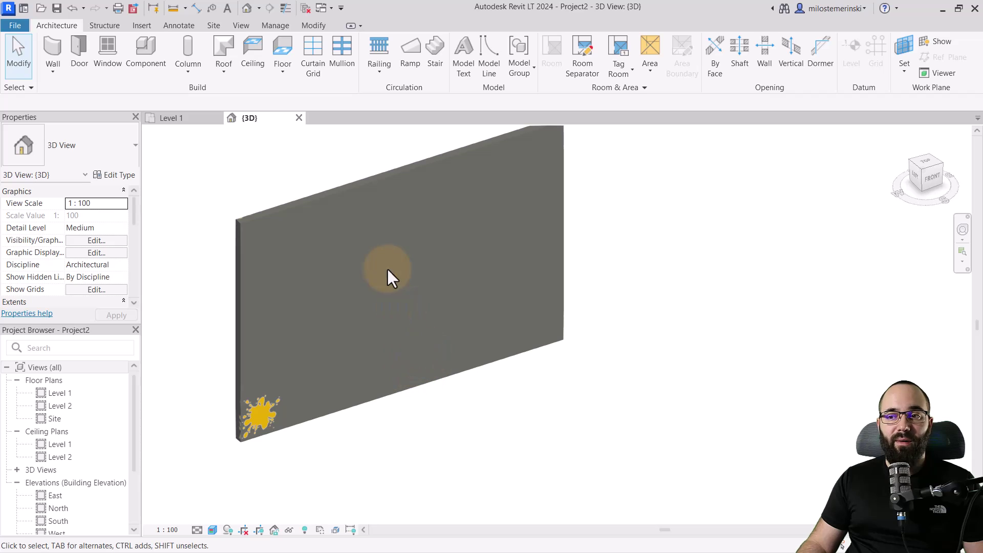
Step: Measure about 2147.7 up the wall's left edge with the Measure tool
{"action": "left_click", "coordinate": [173, 8]}
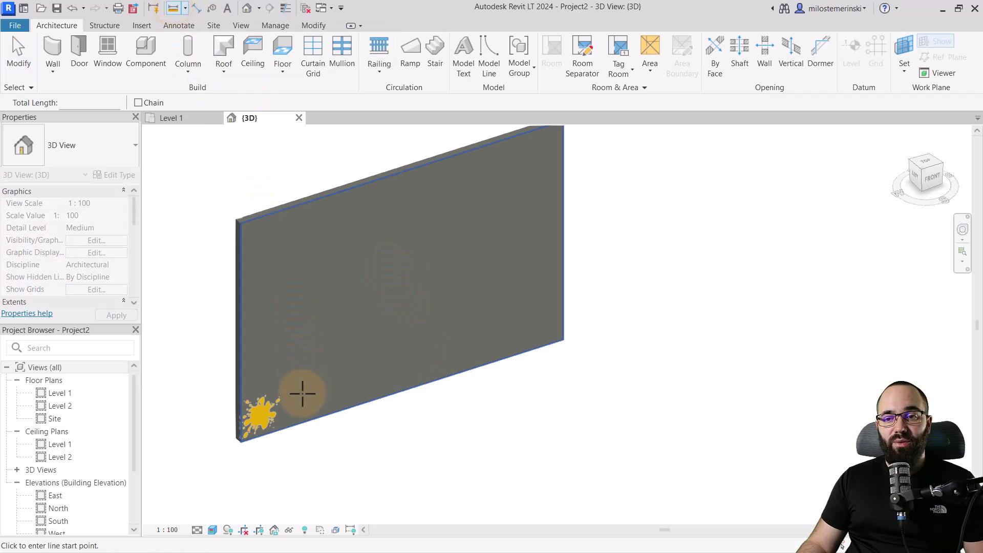
{"action": "left_click", "coordinate": [260, 413]}
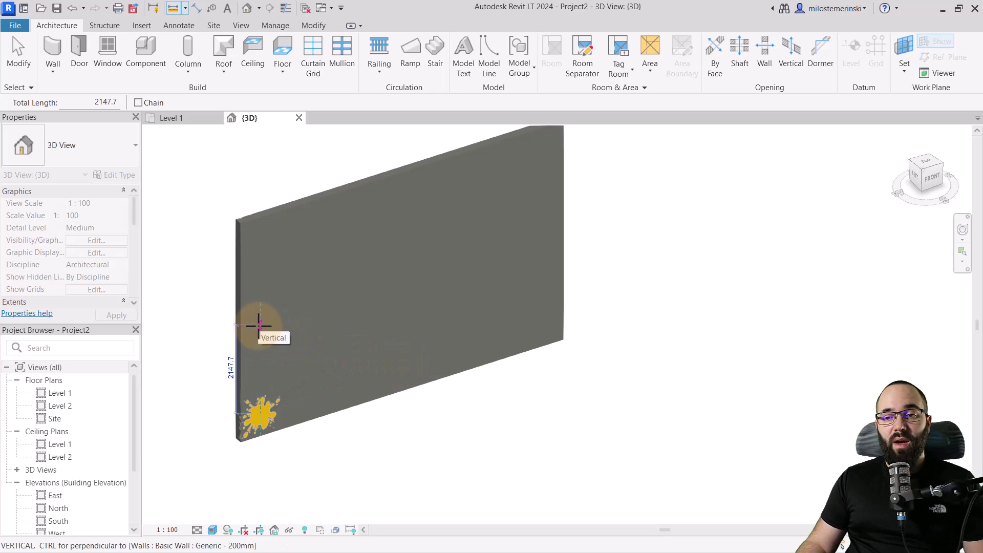
{"action": "key", "text": "Escape"}
{"action": "key", "text": "Escape"}
Step: Open the Decal material's splash image texture settings from the wall type
{"action": "left_click", "coordinate": [242, 327]}
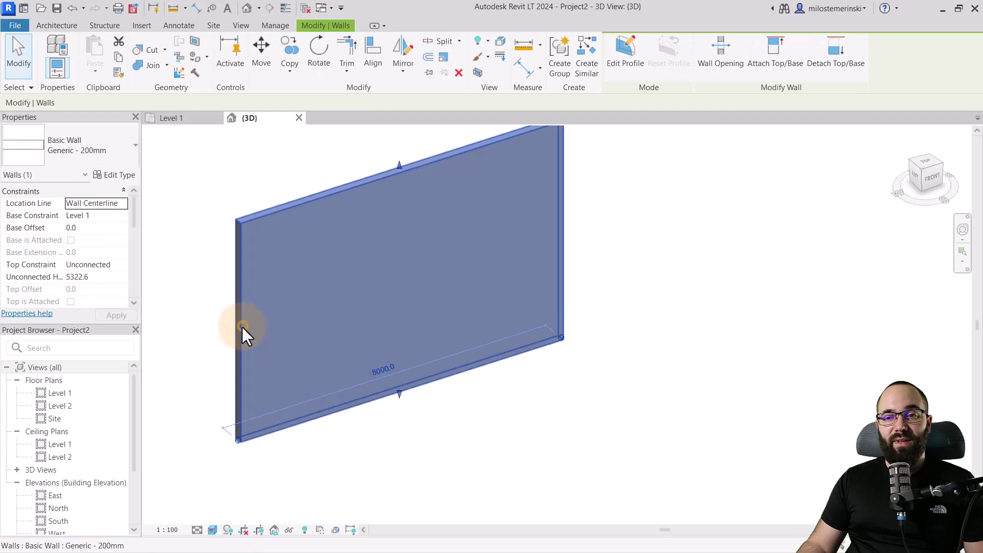
{"action": "left_click", "coordinate": [117, 176]}
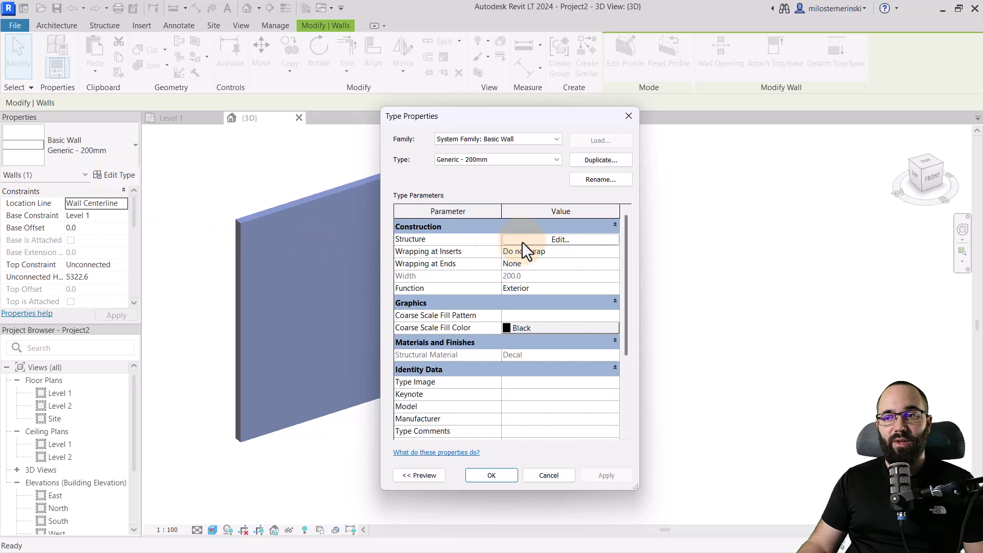
{"action": "left_click", "coordinate": [521, 242]}
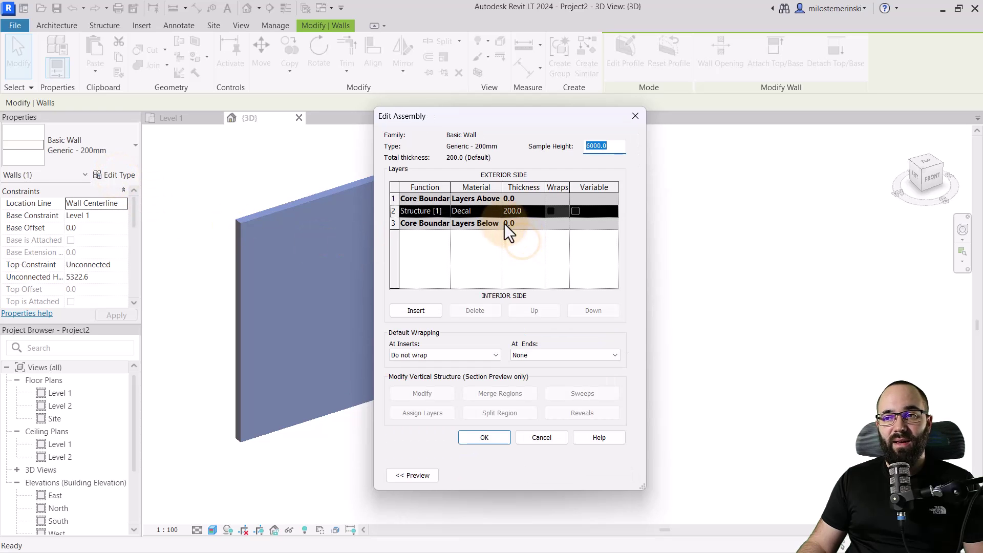
{"action": "left_click", "coordinate": [493, 212]}
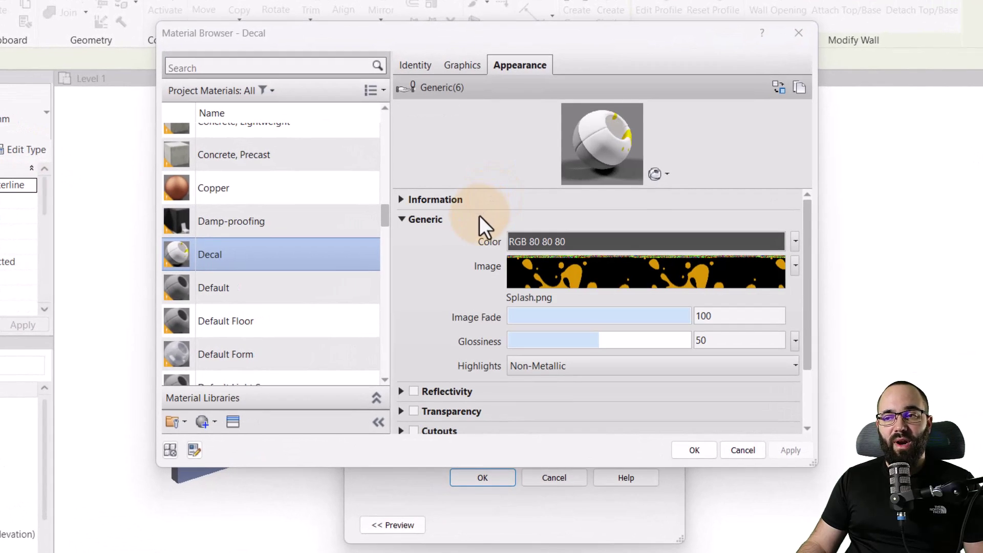
{"action": "left_click", "coordinate": [795, 265]}
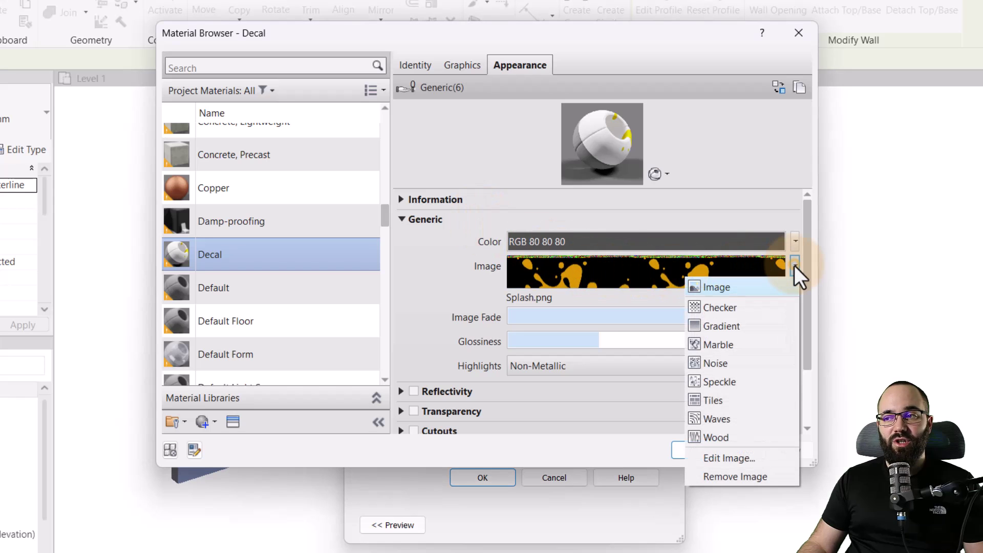
{"action": "left_click", "coordinate": [725, 458]}
Step: Set the splash image offset to 3500 mm X and 2000 mm Y
{"action": "scroll", "coordinate": [48, 408], "scroll_direction": "down", "scroll_amount": 3}
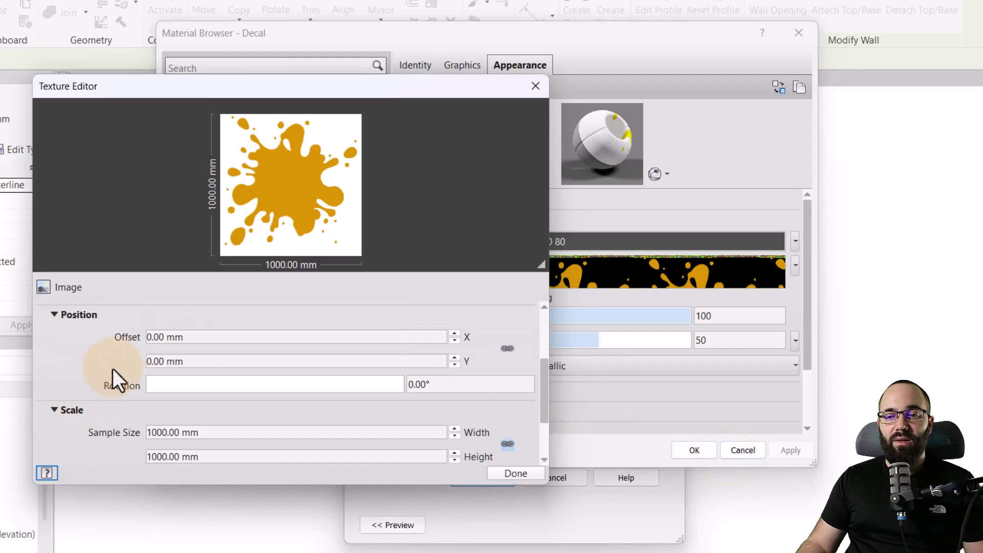
{"action": "left_click", "coordinate": [198, 337]}
{"action": "double_click", "coordinate": [197, 337]}
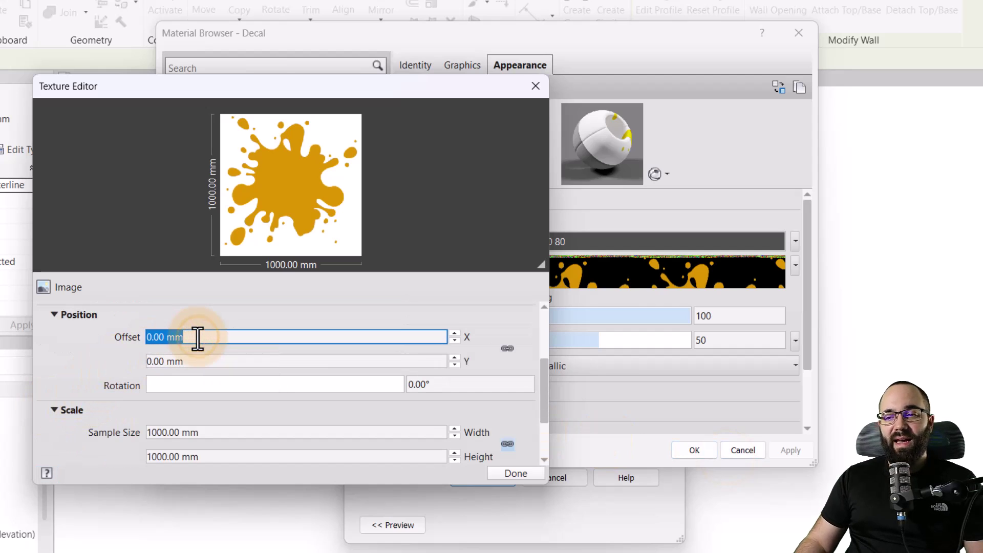
{"action": "type", "text": "3500"}
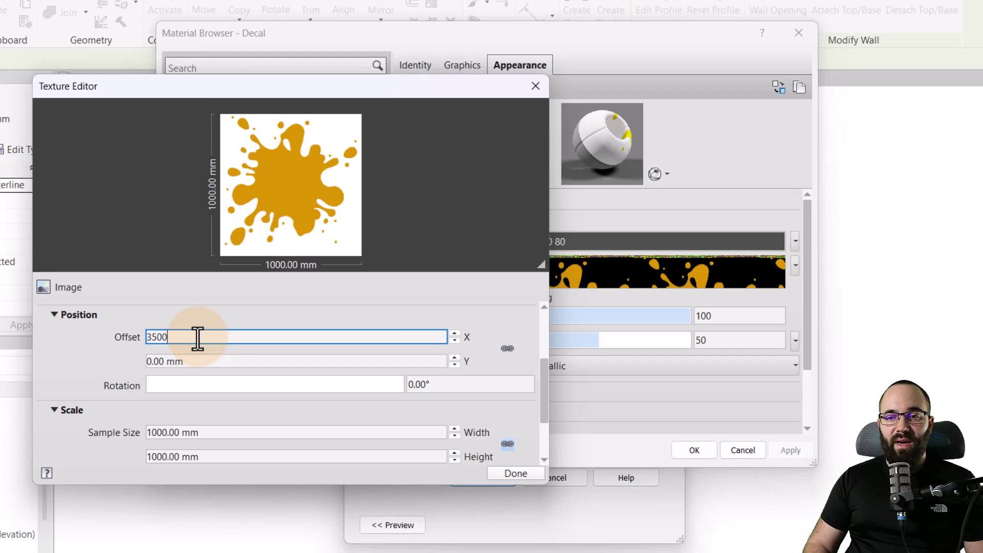
{"action": "double_click", "coordinate": [202, 362]}
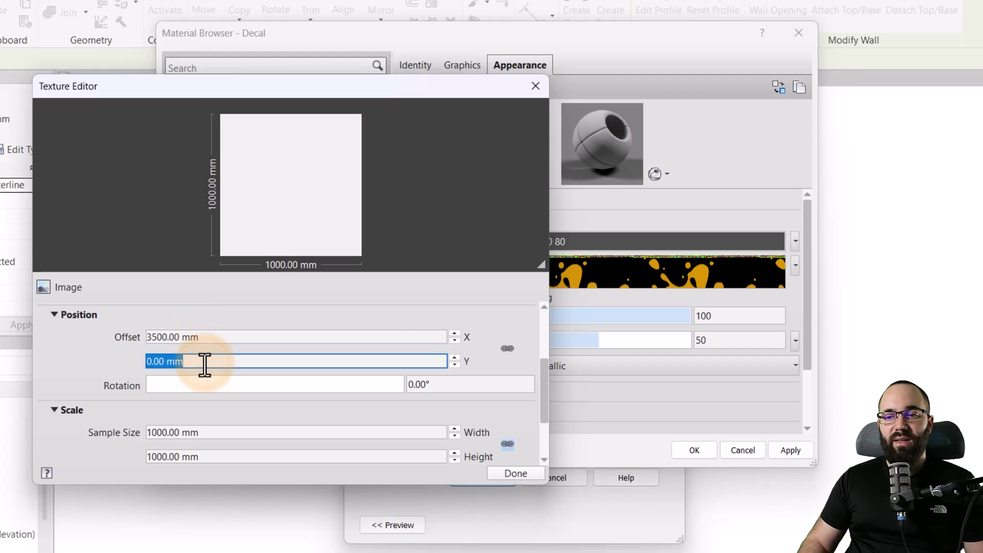
{"action": "type", "text": "2000"}
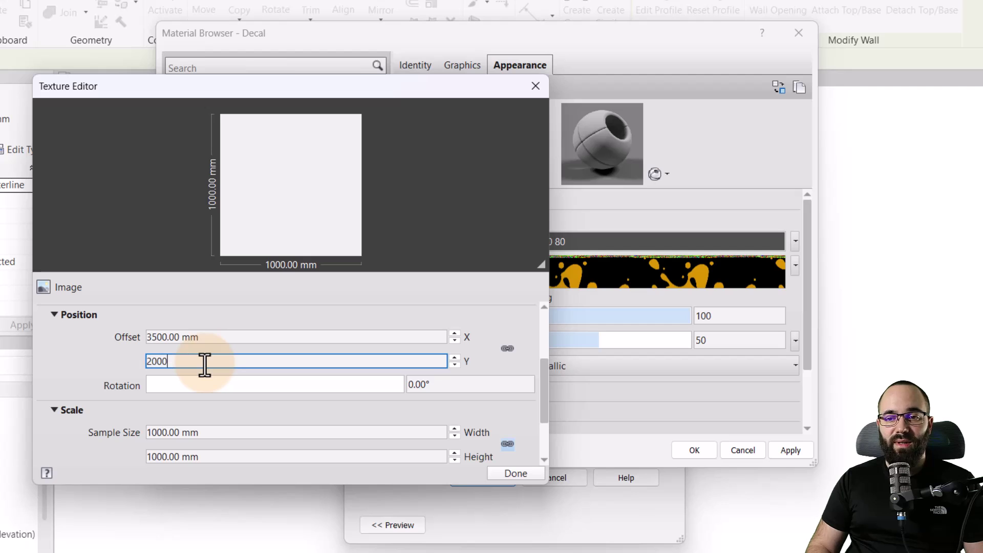
Step: Apply the updated Decal material to the wall and deselect it to view the decal
{"action": "left_click", "coordinate": [509, 474]}
{"action": "left_click", "coordinate": [790, 450]}
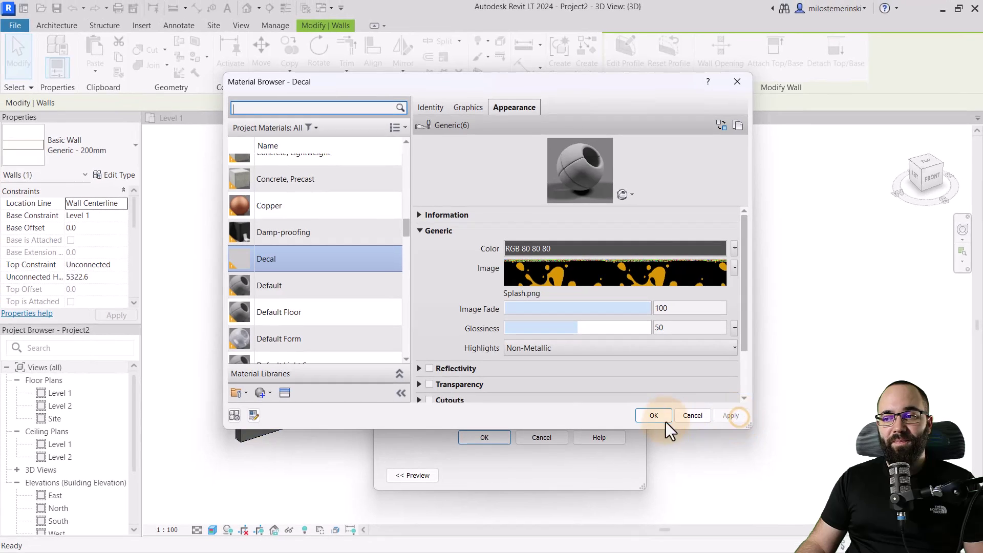
{"action": "left_click", "coordinate": [659, 420]}
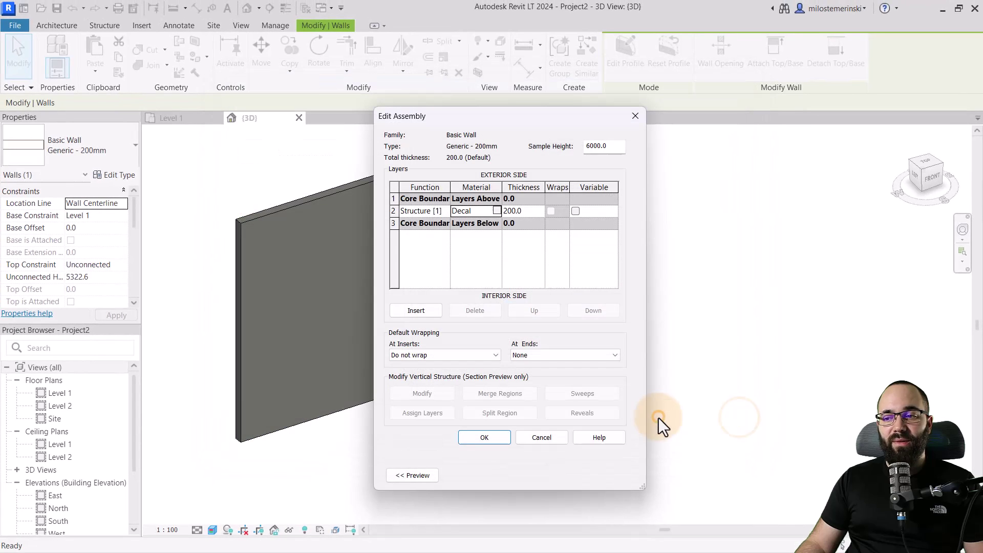
{"action": "left_click", "coordinate": [488, 443]}
{"action": "left_click", "coordinate": [607, 475]}
{"action": "left_click", "coordinate": [491, 475]}
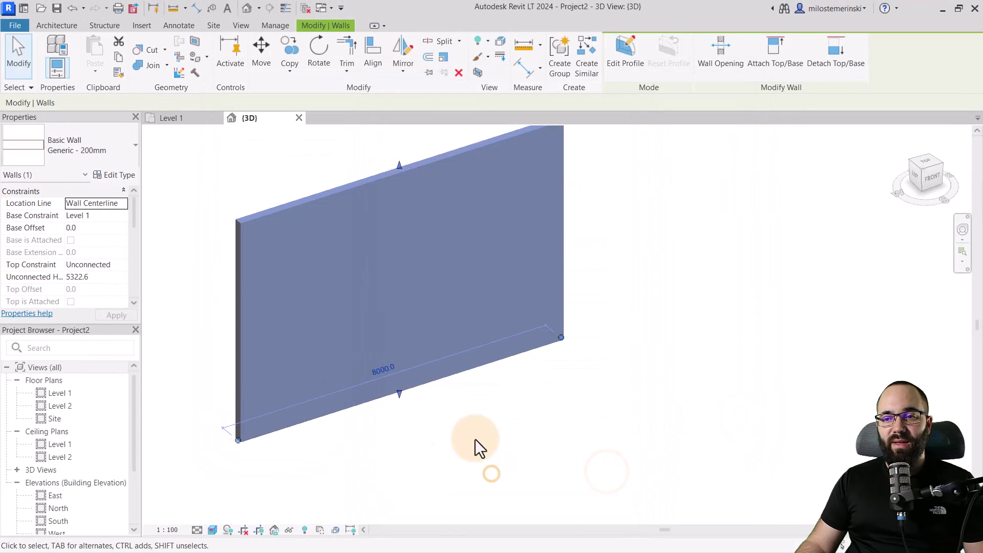
{"action": "left_click", "coordinate": [407, 424]}
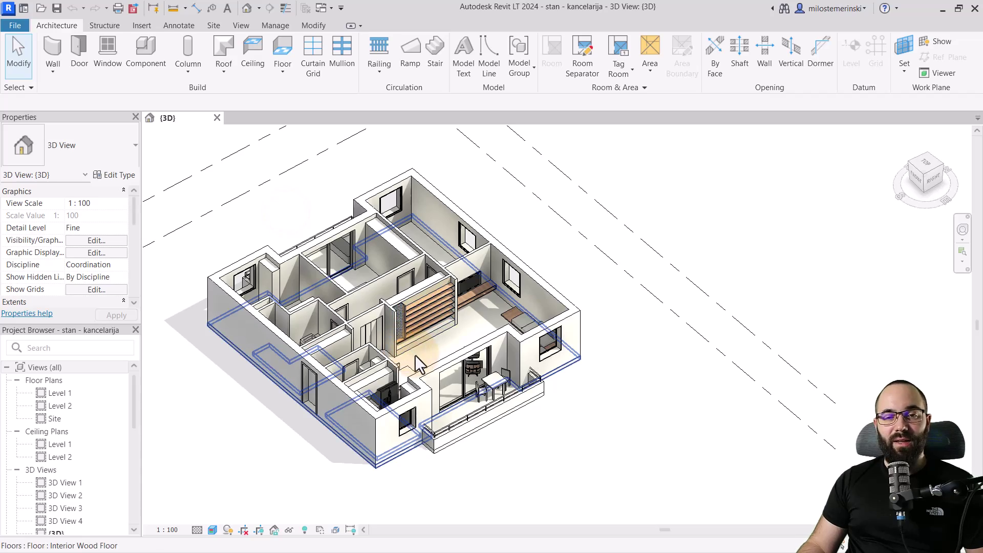
Step: Zoom onto the shelving unit and switch to Shaded style with SD
{"action": "scroll", "coordinate": [415, 355], "scroll_direction": "up", "scroll_amount": 5}
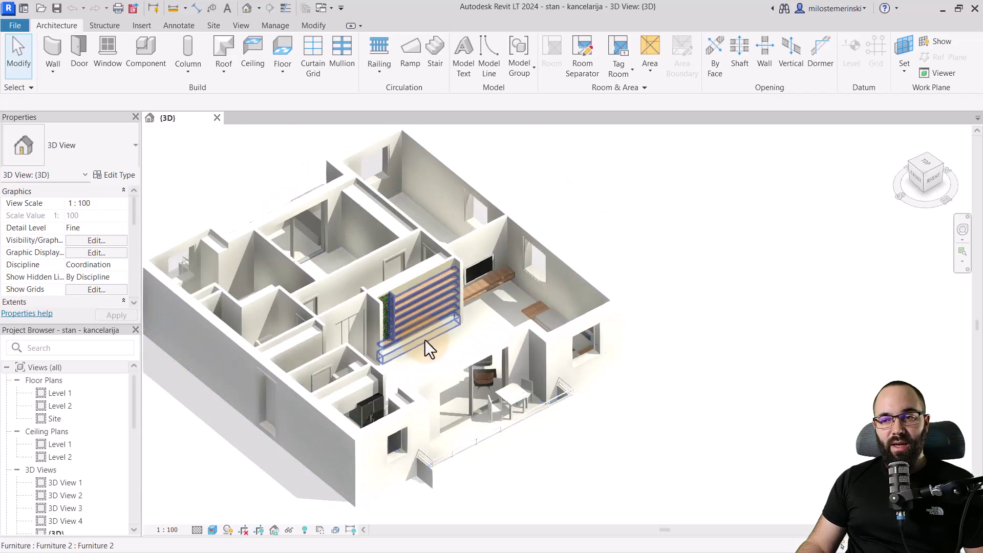
{"action": "mouse_move", "coordinate": [424, 339]}
{"action": "middle_mouse_down", "text": "shift"}
{"action": "mouse_move", "coordinate": [428, 358]}
{"action": "mouse_move", "coordinate": [406, 373]}
{"action": "mouse_move", "coordinate": [383, 360]}
{"action": "mouse_move", "coordinate": [425, 350]}
{"action": "middle_mouse_up", "text": "shift"}
{"action": "scroll", "coordinate": [417, 349], "scroll_direction": "up", "scroll_amount": 8}
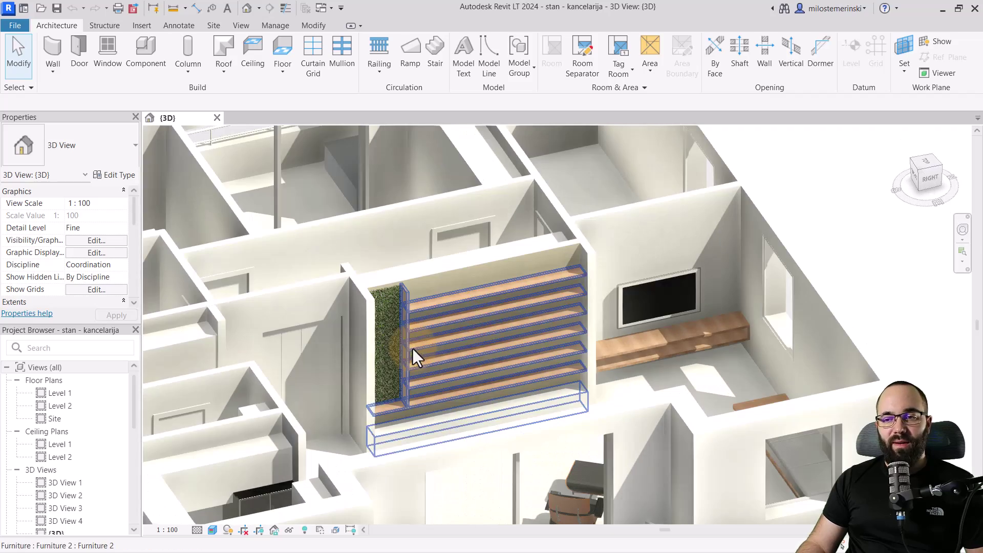
{"action": "key", "text": "s"}
{"action": "key", "text": "d"}
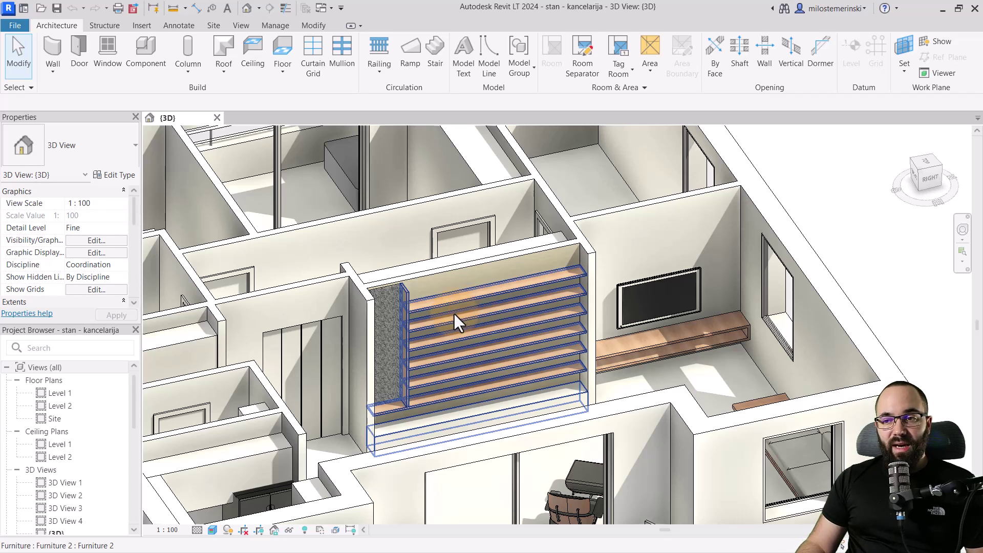
Step: Create a new project from the Metric-Architectural Template and close its {3D} view
{"action": "left_click", "coordinate": [26, 28]}
{"action": "mouse_move", "coordinate": [47, 76]}
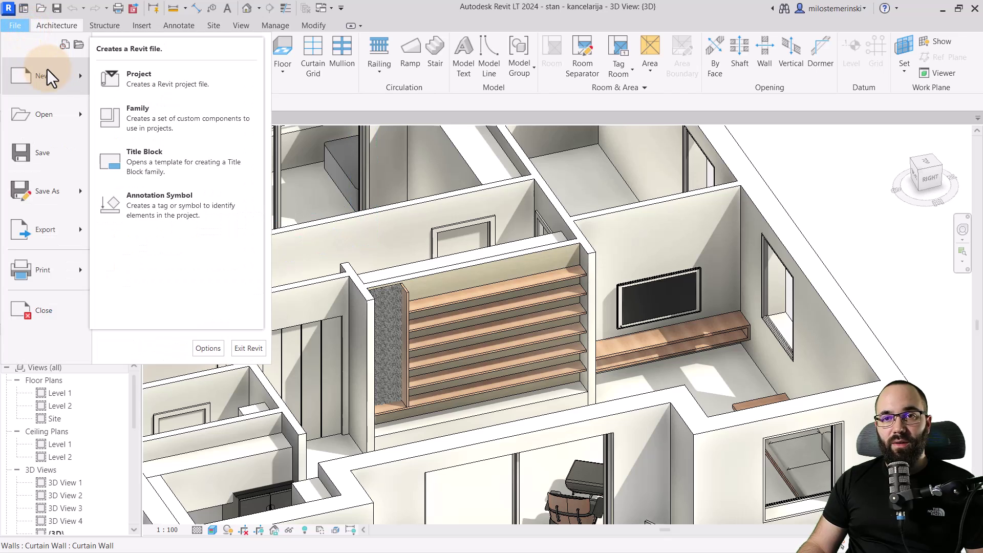
{"action": "left_click", "coordinate": [140, 86]}
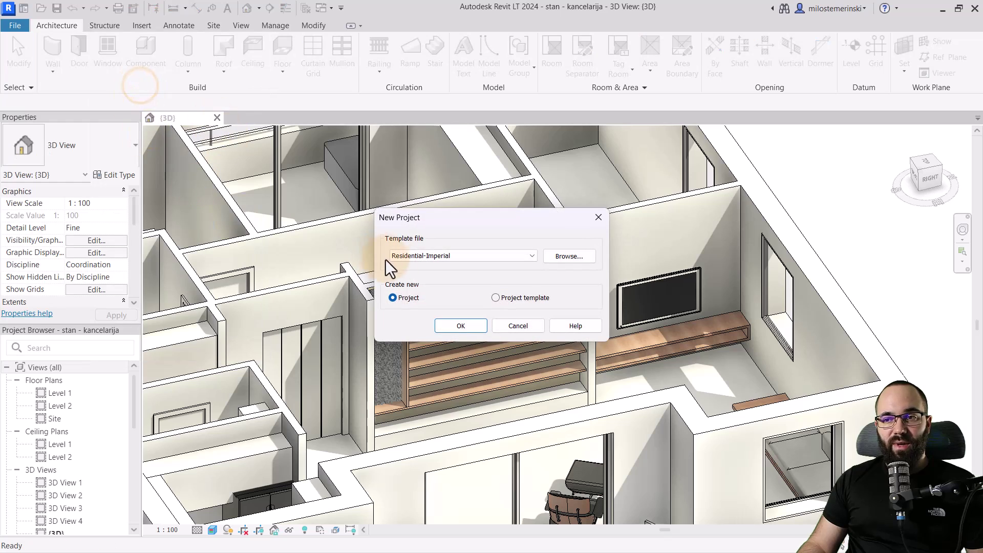
{"action": "left_click", "coordinate": [434, 256]}
{"action": "left_click", "coordinate": [425, 290]}
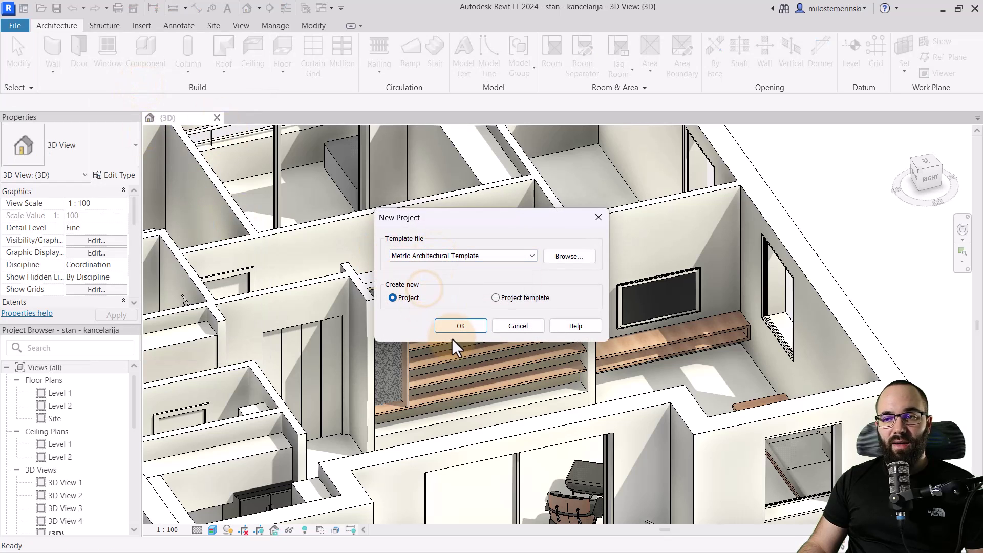
{"action": "left_click", "coordinate": [449, 327]}
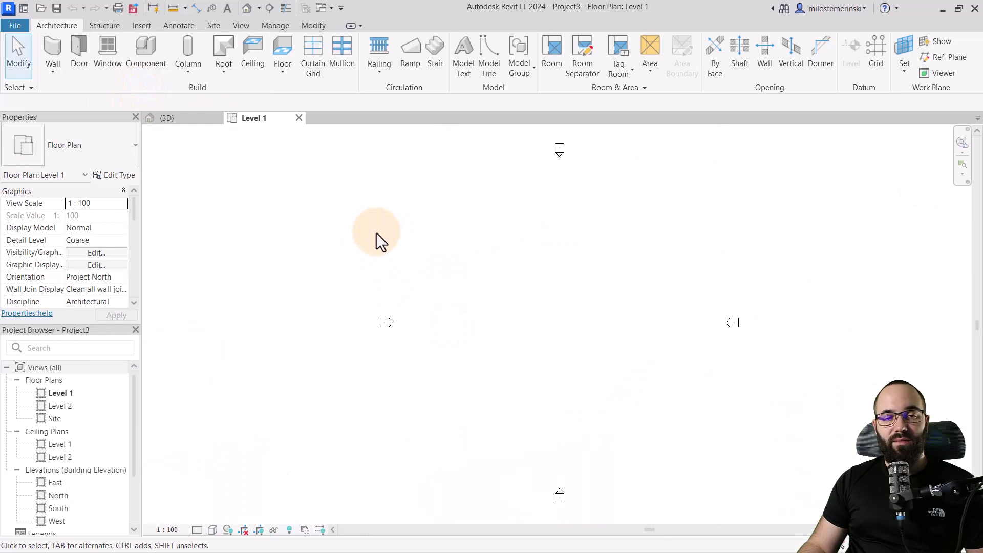
{"action": "middle_click_drag", "start_coordinate": [491, 290], "coordinate": [386, 286]}
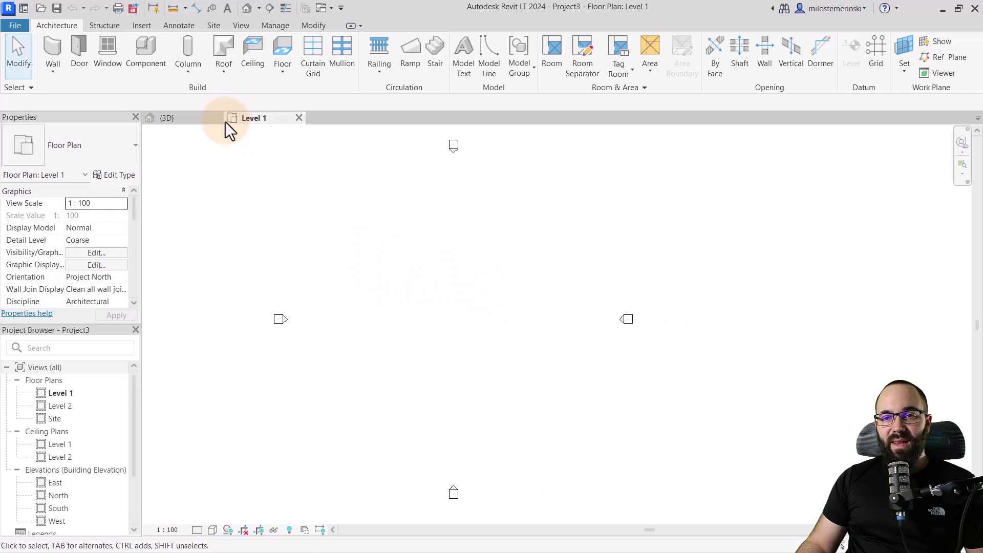
{"action": "left_click", "coordinate": [217, 118]}
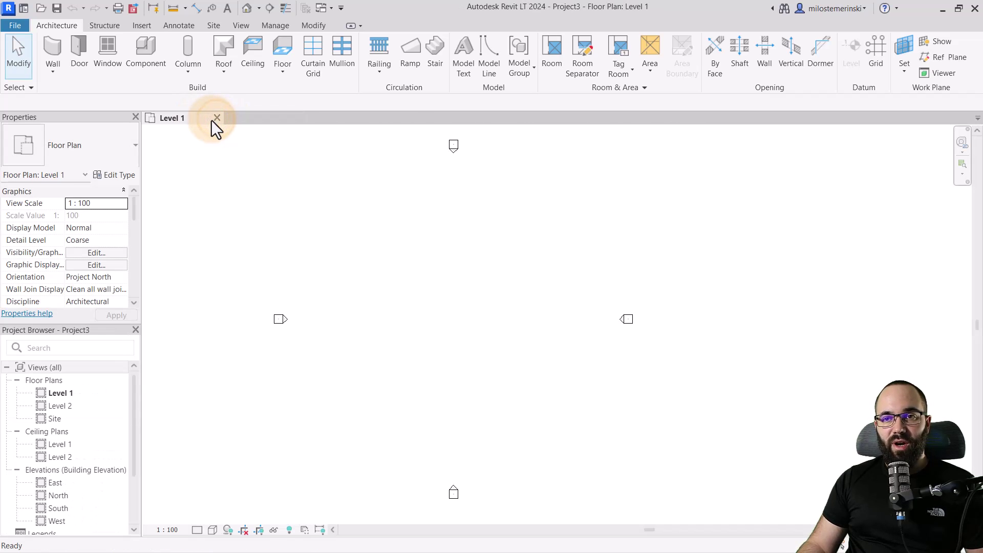
Step: Link stan - kancelarija.rvt into Project3 and zoom into the linked plan
{"action": "left_click", "coordinate": [139, 29]}
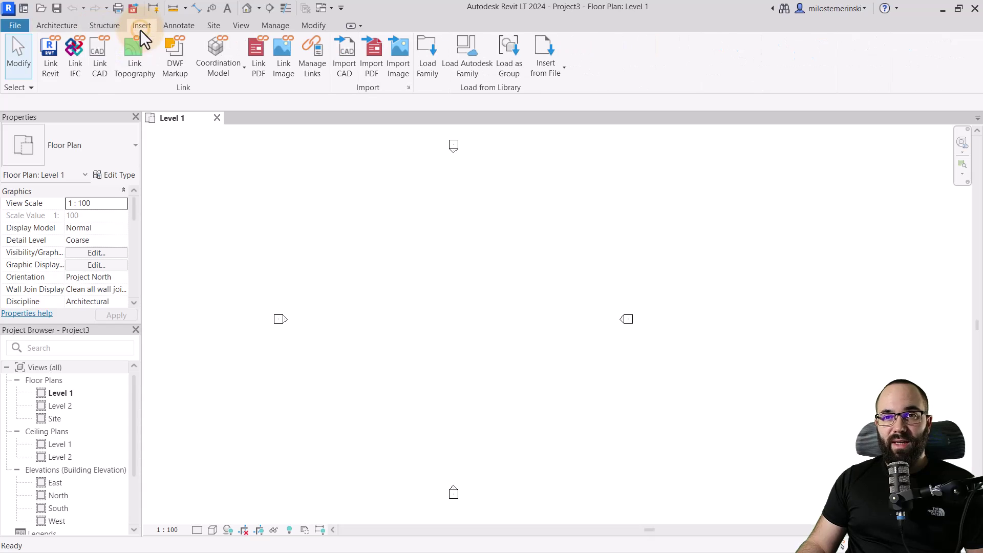
{"action": "left_click", "coordinate": [52, 74]}
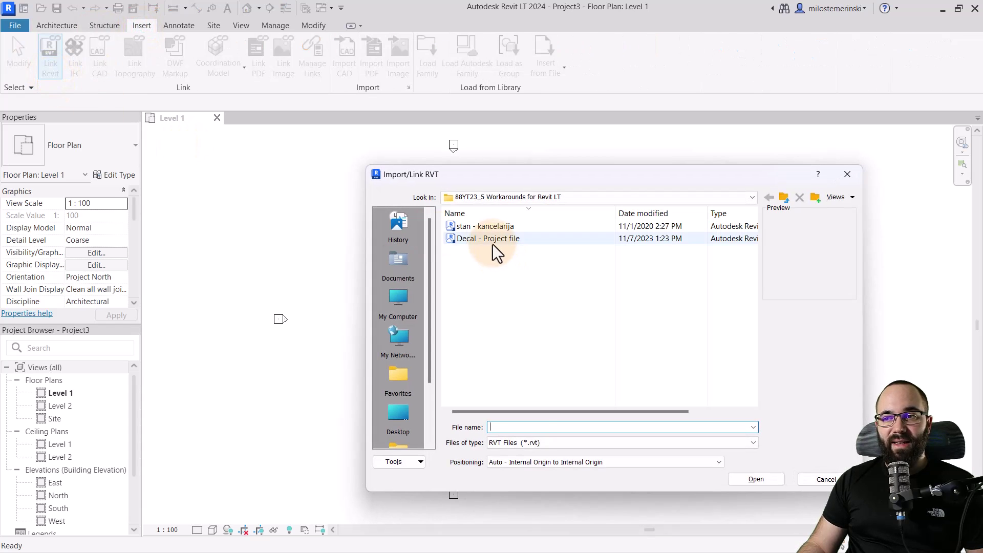
{"action": "left_click", "coordinate": [476, 227]}
{"action": "left_click", "coordinate": [745, 477]}
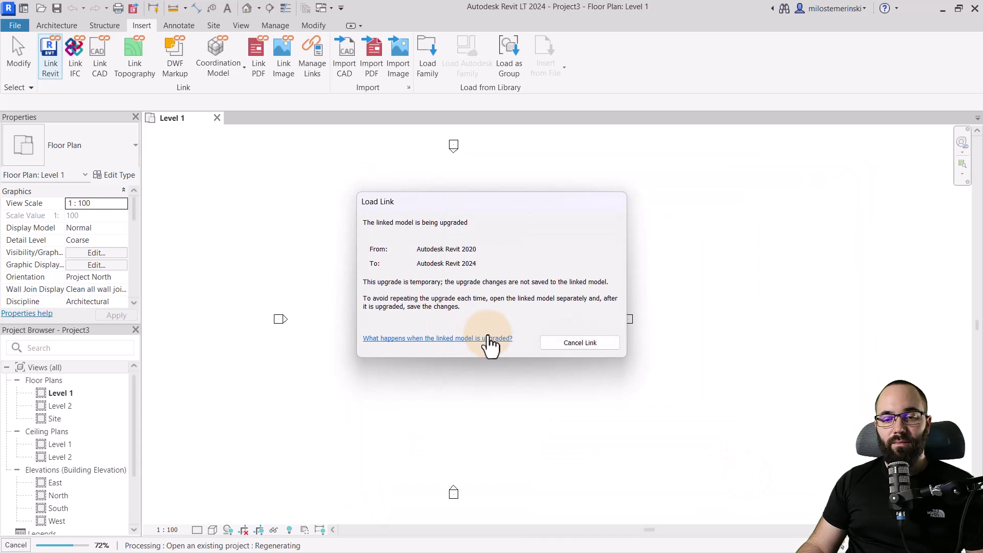
{"action": "scroll", "coordinate": [442, 320], "scroll_direction": "up", "scroll_amount": 3}
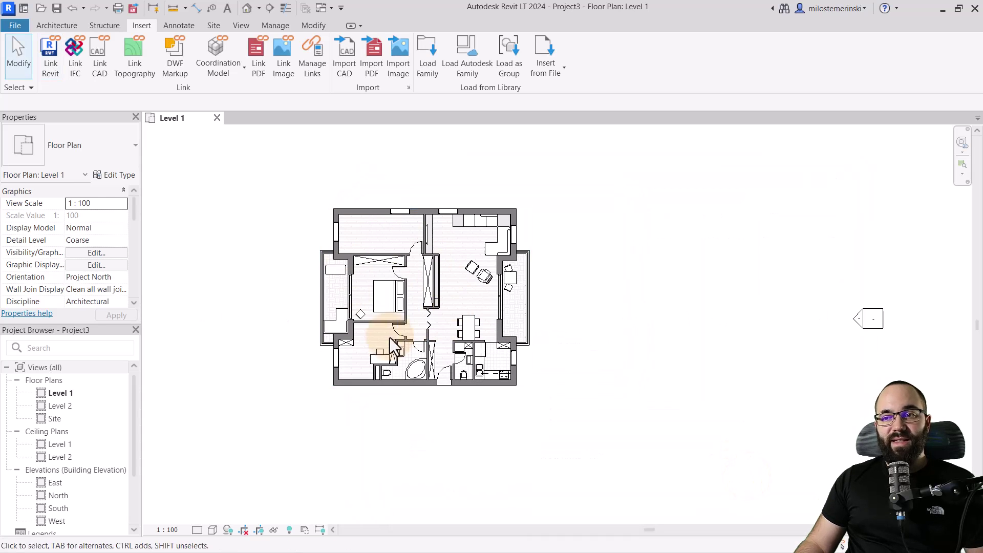
{"action": "scroll", "coordinate": [449, 282], "scroll_direction": "up", "scroll_amount": 3}
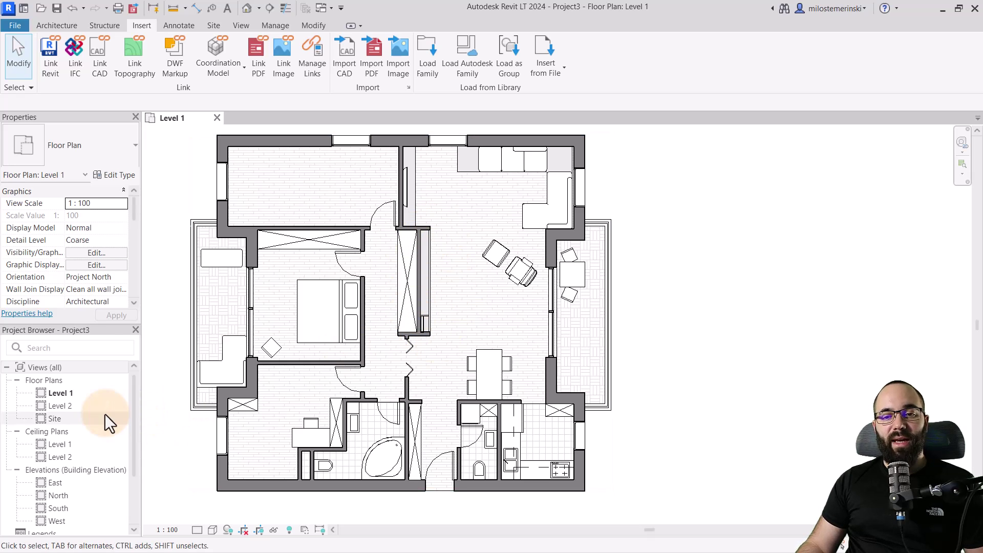
{"action": "scroll", "coordinate": [90, 420], "scroll_direction": "down", "scroll_amount": 2}
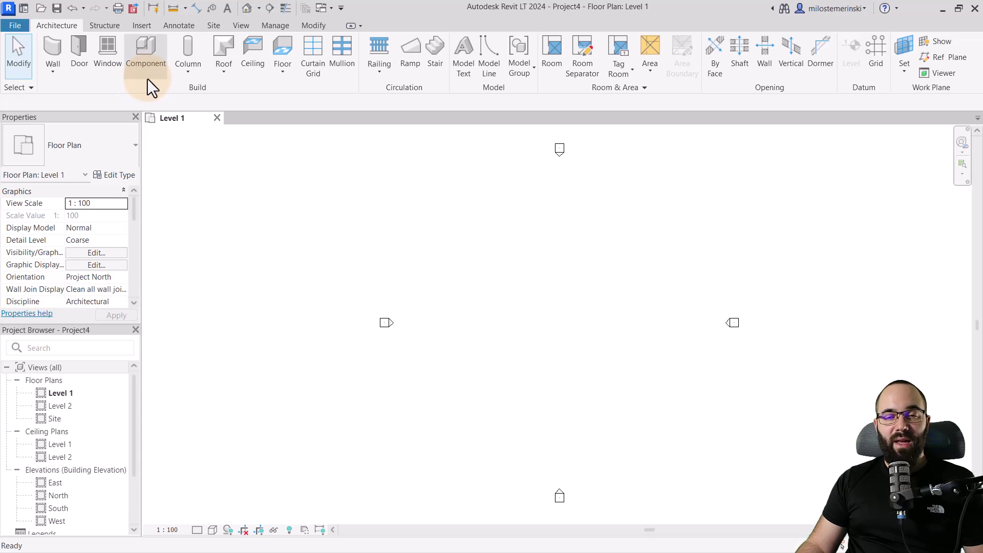
Step: Start an in-place wall model, keeping the default name Walls 1
{"action": "left_click", "coordinate": [53, 76]}
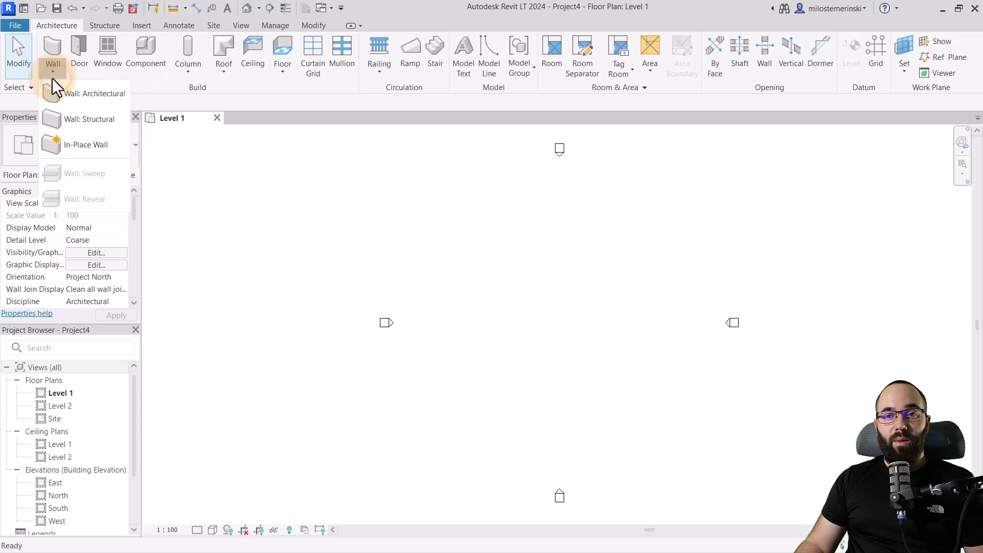
{"action": "left_click", "coordinate": [74, 145]}
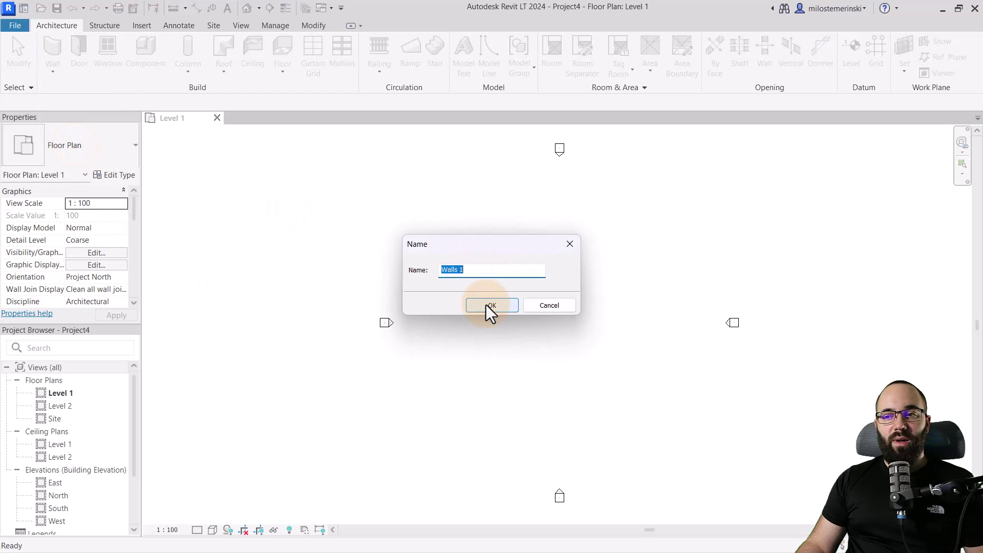
{"action": "left_click", "coordinate": [490, 306]}
{"action": "middle_click_drag", "start_coordinate": [507, 323], "coordinate": [367, 318]}
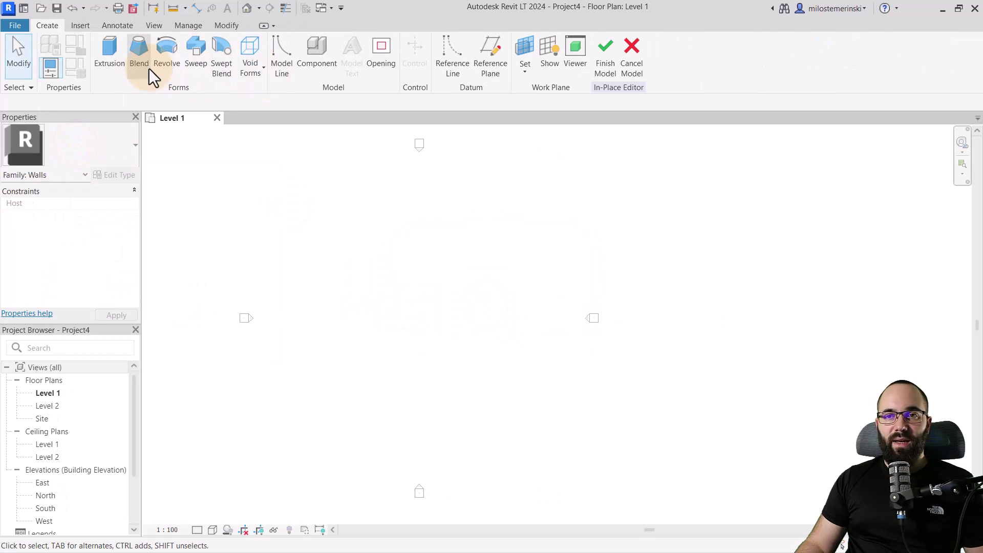
Step: Sketch a 2000 × 2000 rectangular extrusion, finish the in-place model, and select it
{"action": "left_click", "coordinate": [105, 67]}
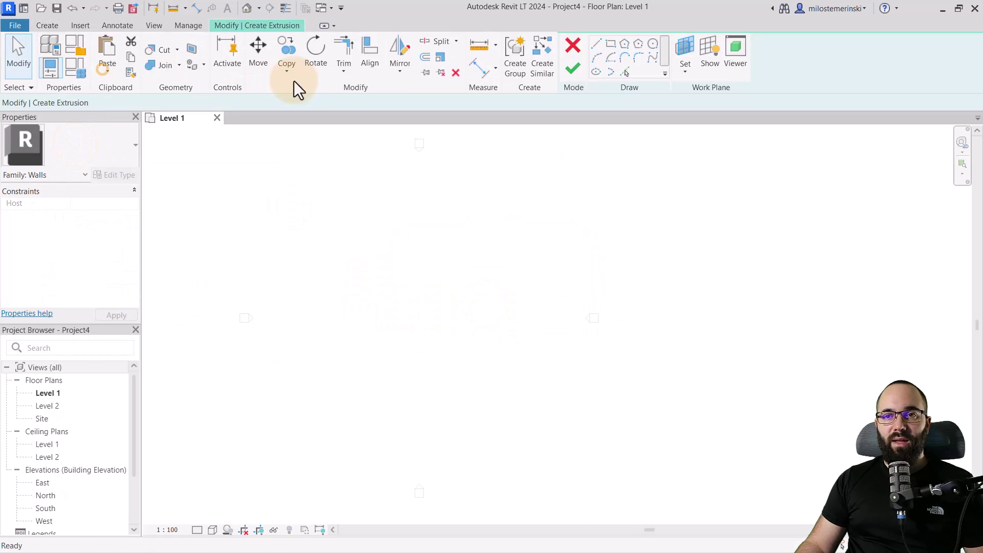
{"action": "left_click", "coordinate": [611, 44]}
{"action": "left_click", "coordinate": [400, 319]}
{"action": "left_click", "coordinate": [386, 305]}
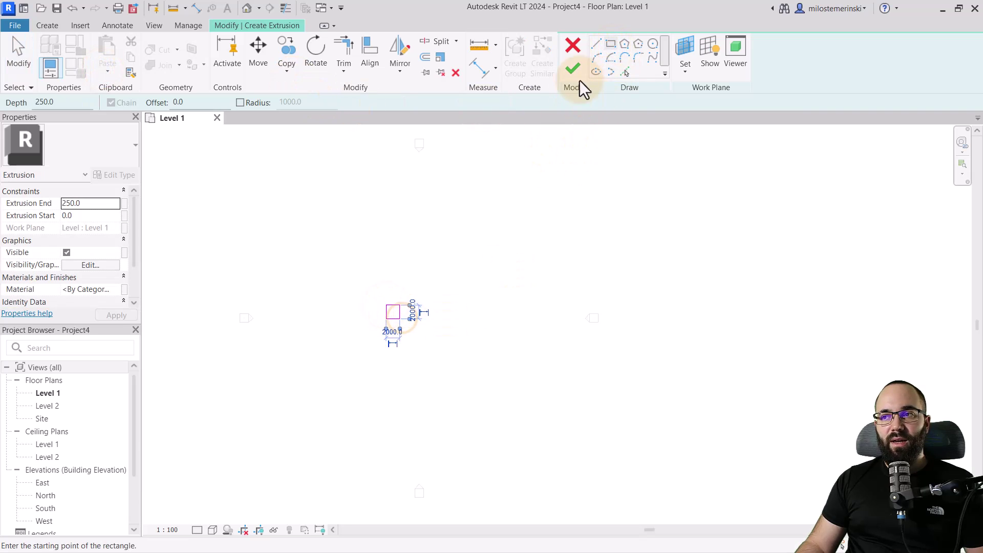
{"action": "left_click", "coordinate": [573, 68]}
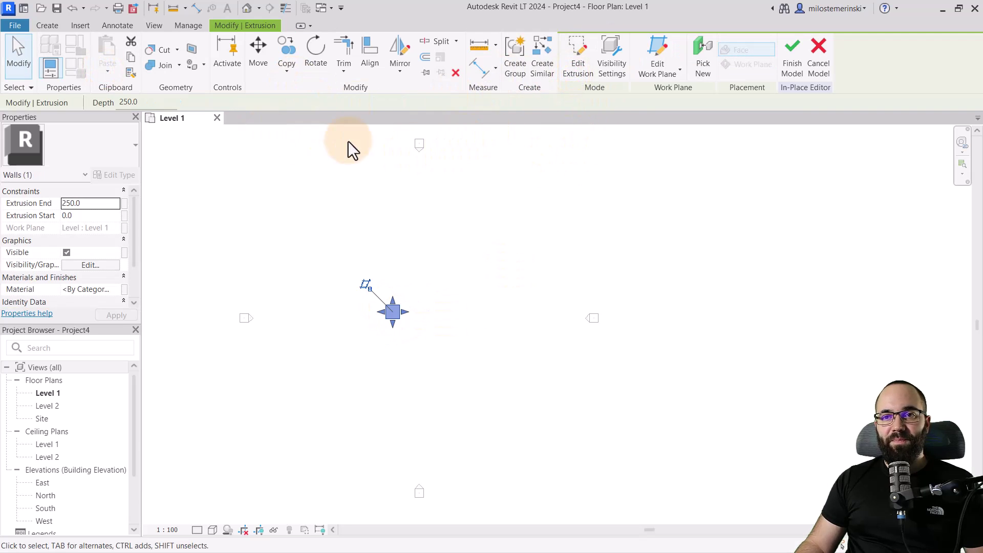
{"action": "left_click", "coordinate": [796, 72]}
{"action": "left_click", "coordinate": [398, 312]}
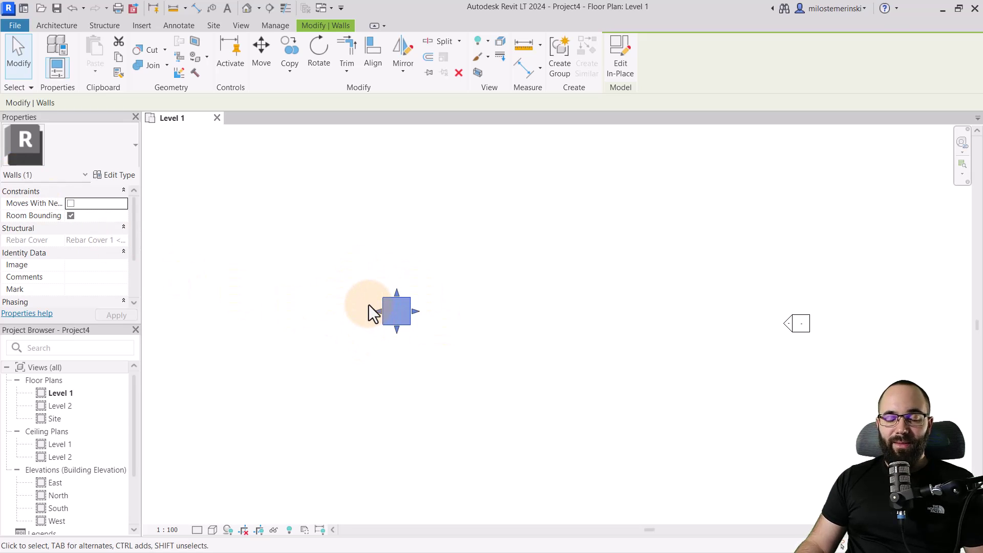
Step: Reopen the in-place extrusion and group it as a model group named 'Test Family'
{"action": "double_click", "coordinate": [412, 324]}
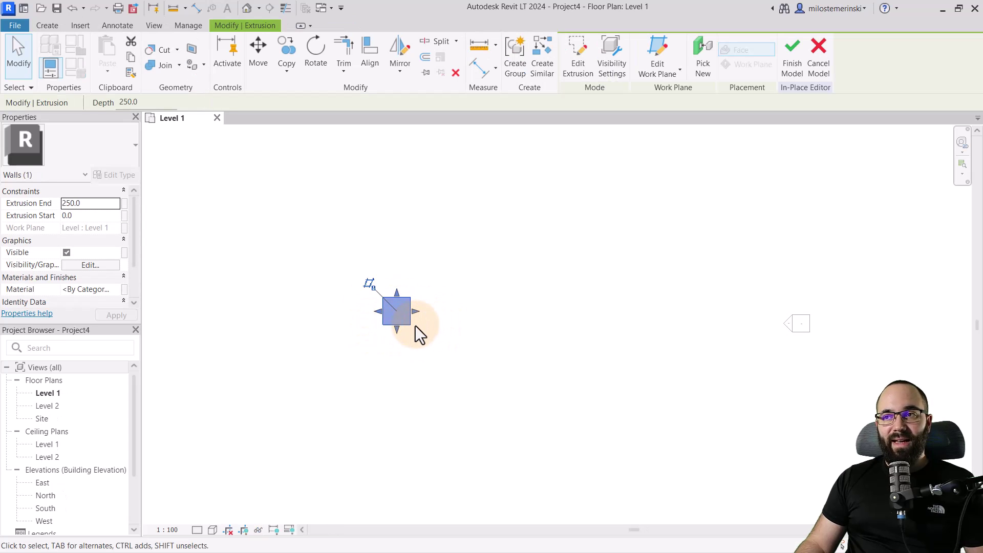
{"action": "left_click", "coordinate": [515, 70]}
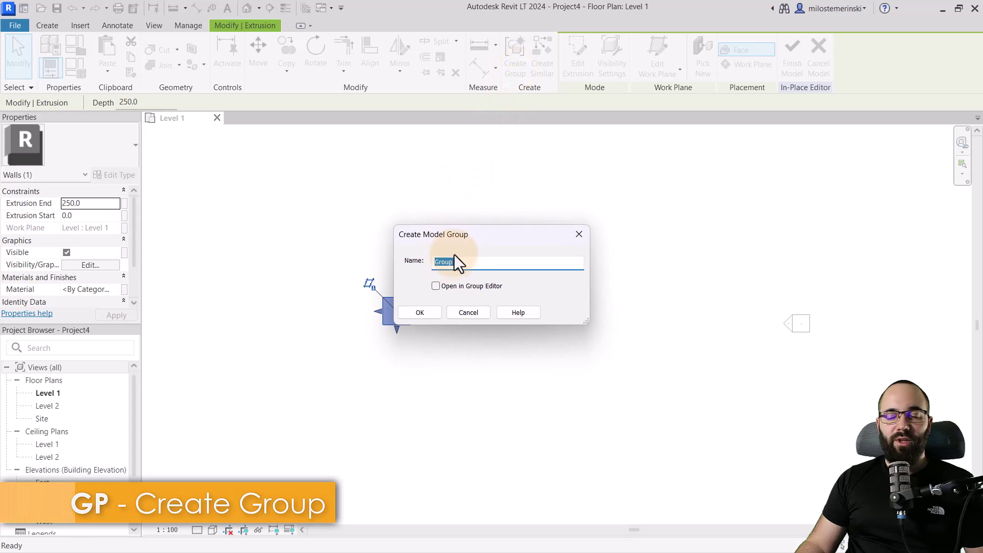
{"action": "type", "text": "T"}
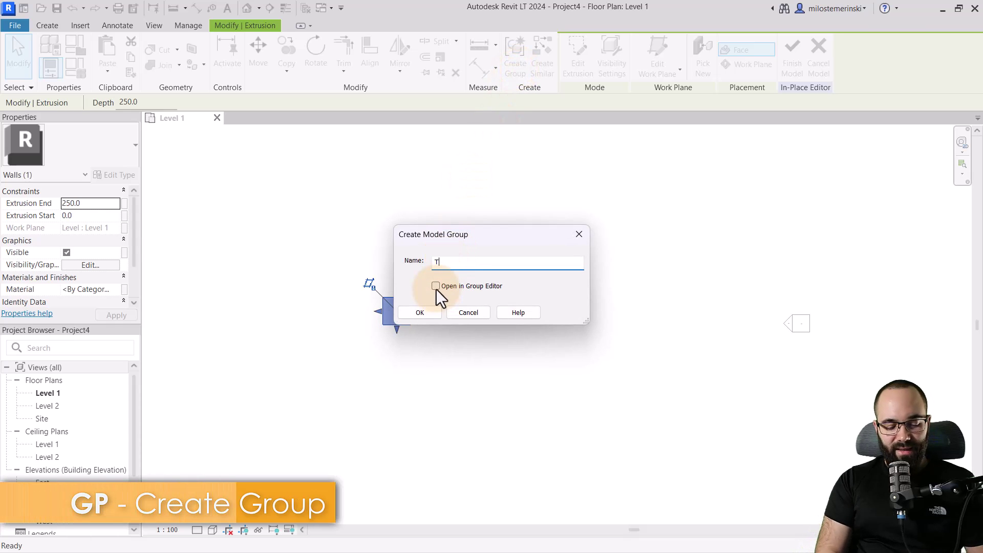
{"action": "type", "text": "est Family"}
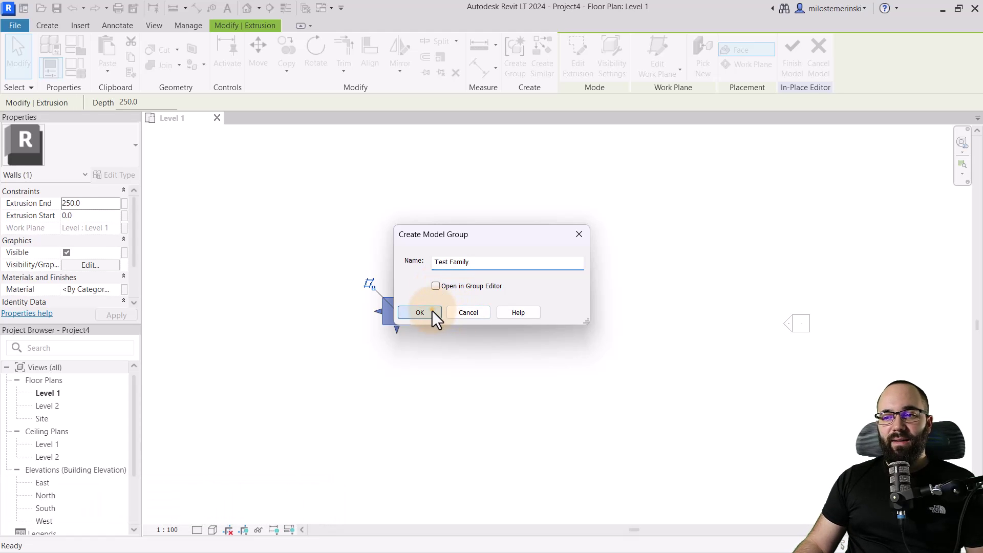
{"action": "left_click", "coordinate": [431, 311]}
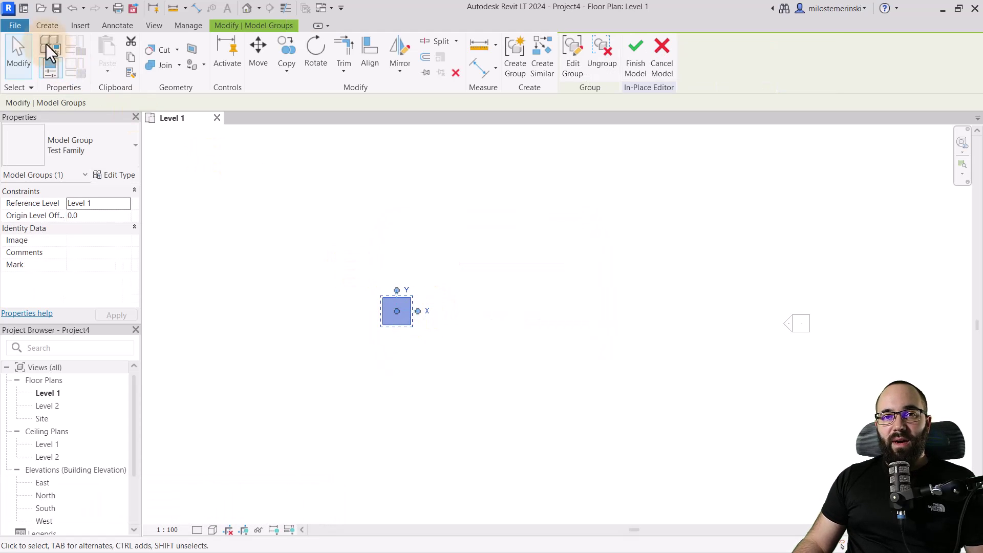
Step: Save the Test Family group to the library as an .rfa family file
{"action": "left_click", "coordinate": [17, 24]}
{"action": "mouse_move", "coordinate": [55, 186]}
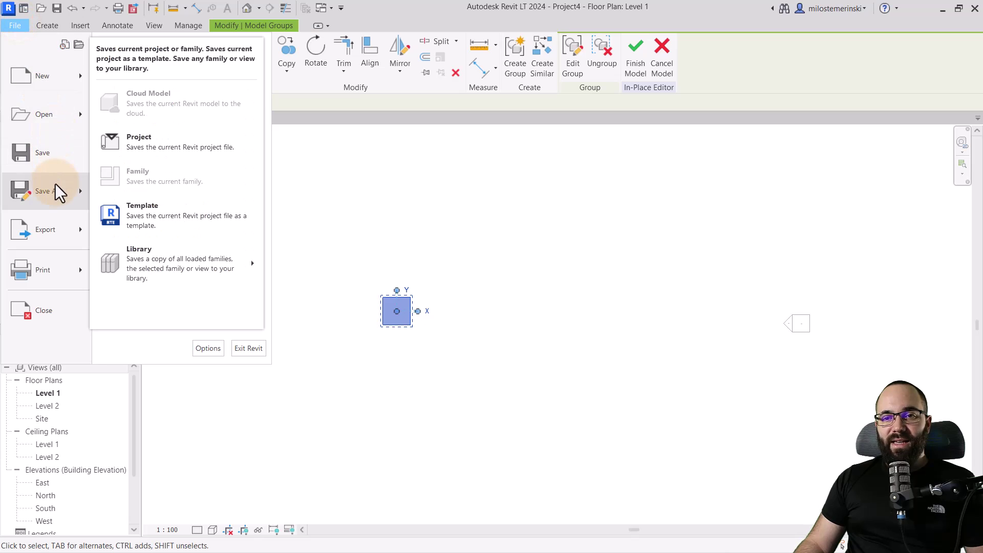
{"action": "mouse_move", "coordinate": [167, 263]}
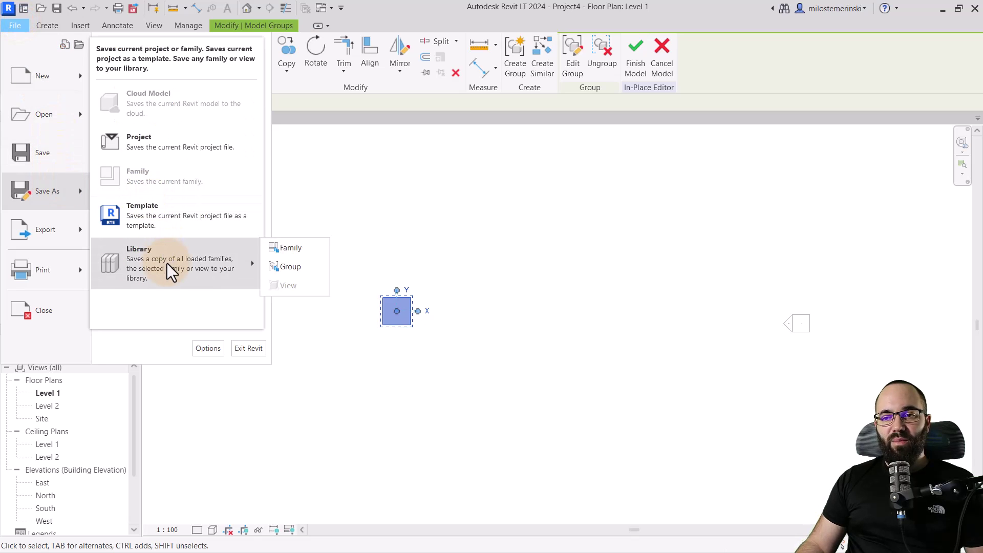
{"action": "left_click", "coordinate": [285, 266]}
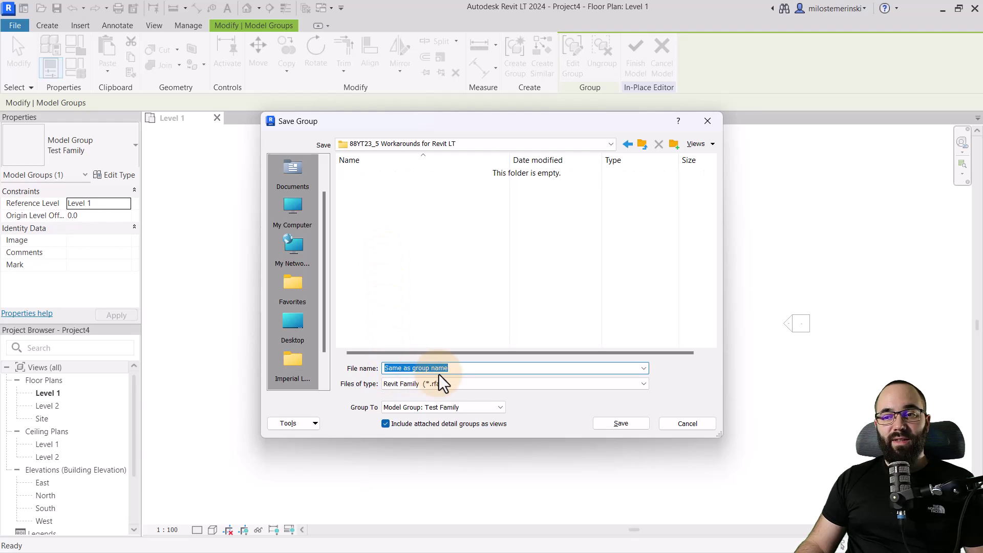
{"action": "left_click", "coordinate": [616, 426]}
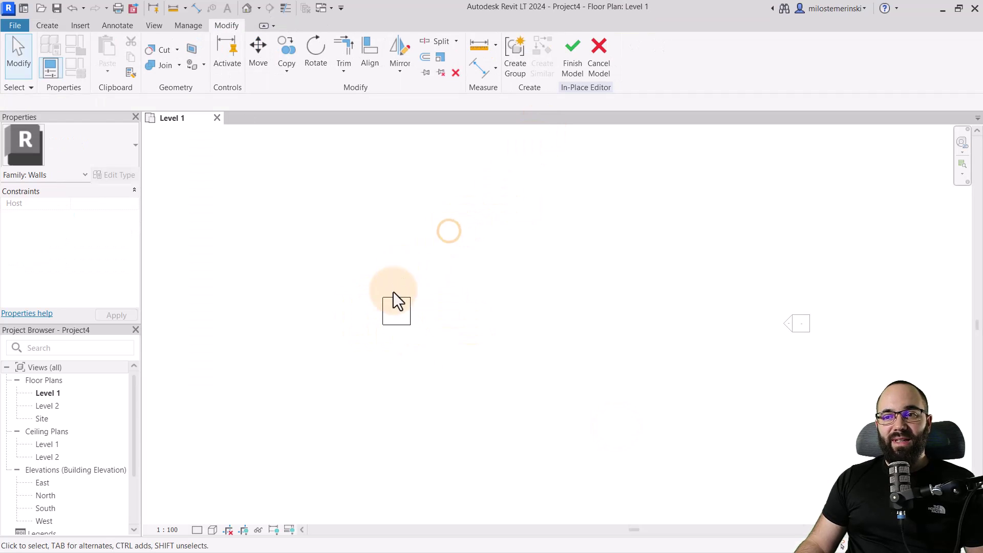
Step: Finish the in-place model, then open Test Family.rfa in the Family Editor
{"action": "left_click", "coordinate": [570, 72]}
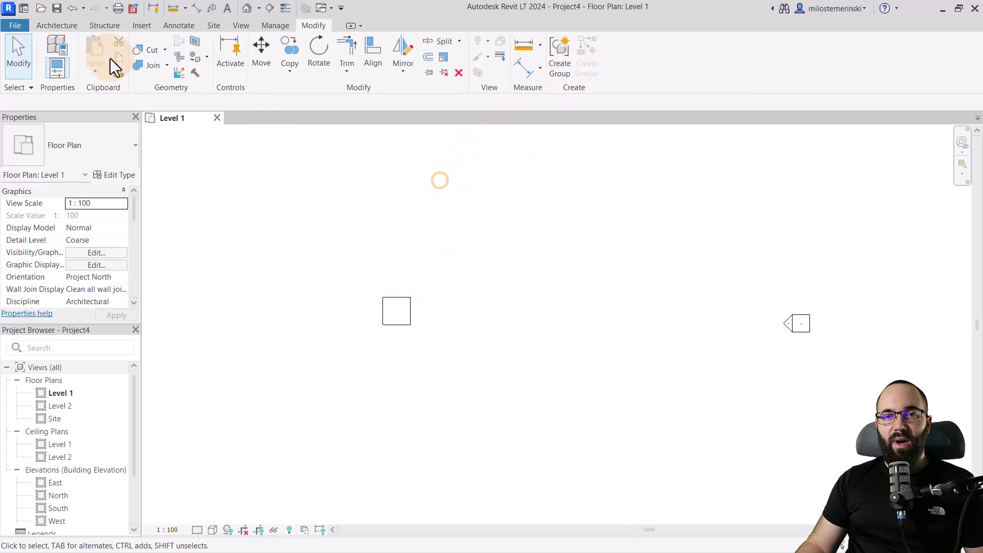
{"action": "left_click", "coordinate": [20, 30]}
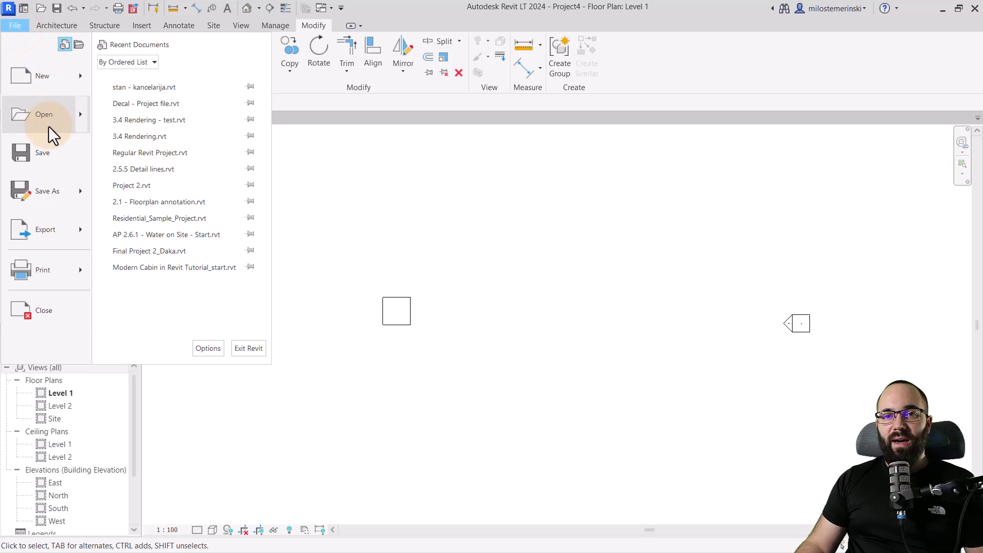
{"action": "mouse_move", "coordinate": [48, 126]}
{"action": "left_click", "coordinate": [140, 149]}
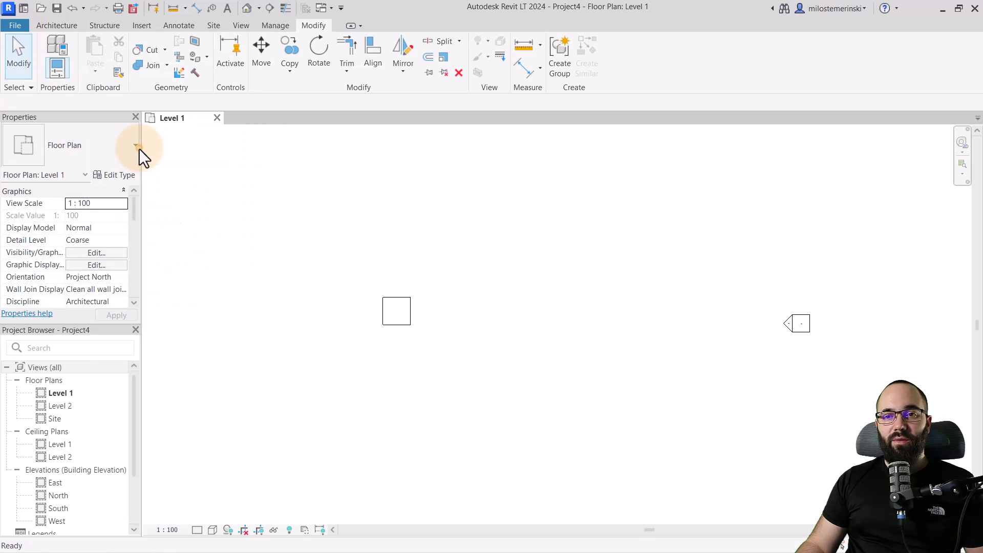
{"action": "left_click_drag", "start_coordinate": [481, 189], "coordinate": [304, 165]}
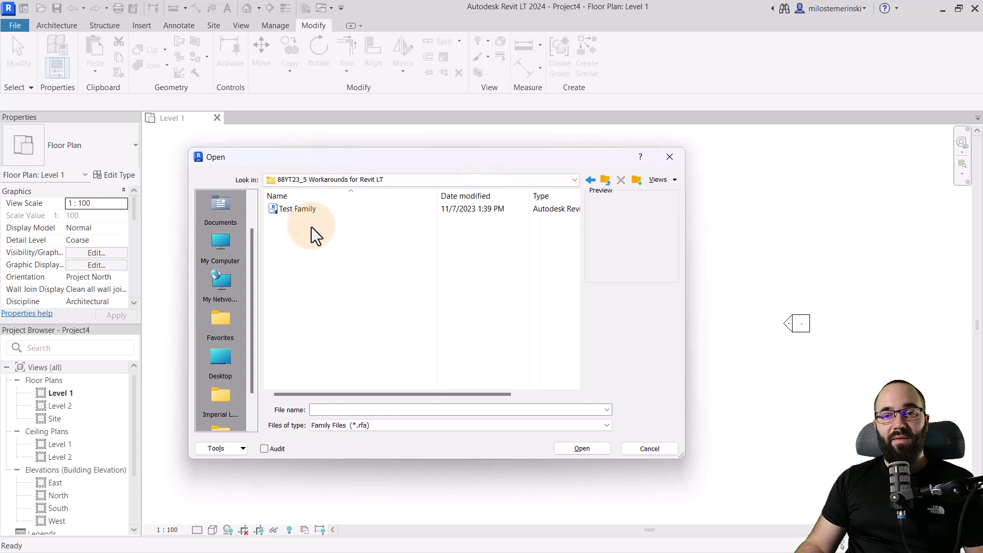
{"action": "left_click", "coordinate": [297, 211]}
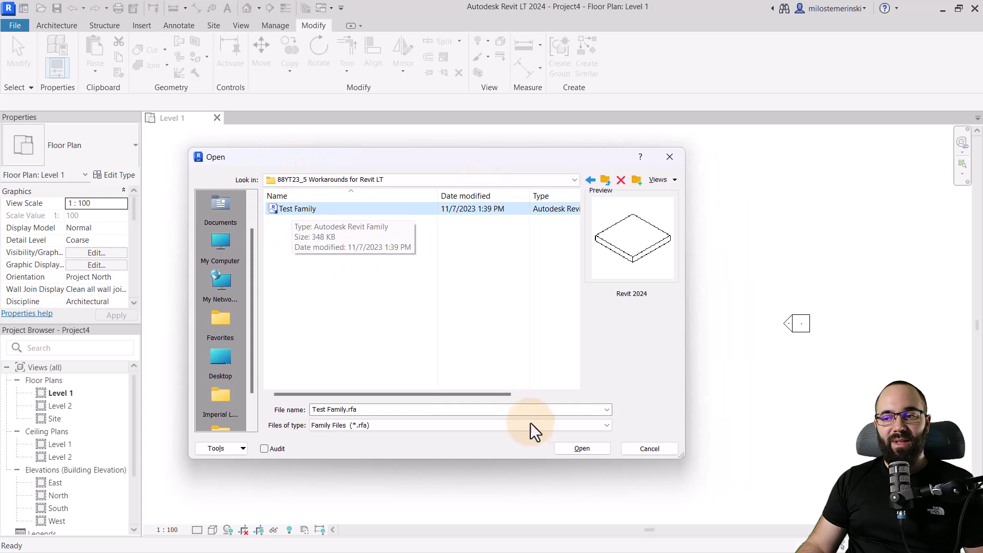
{"action": "left_click", "coordinate": [576, 448]}
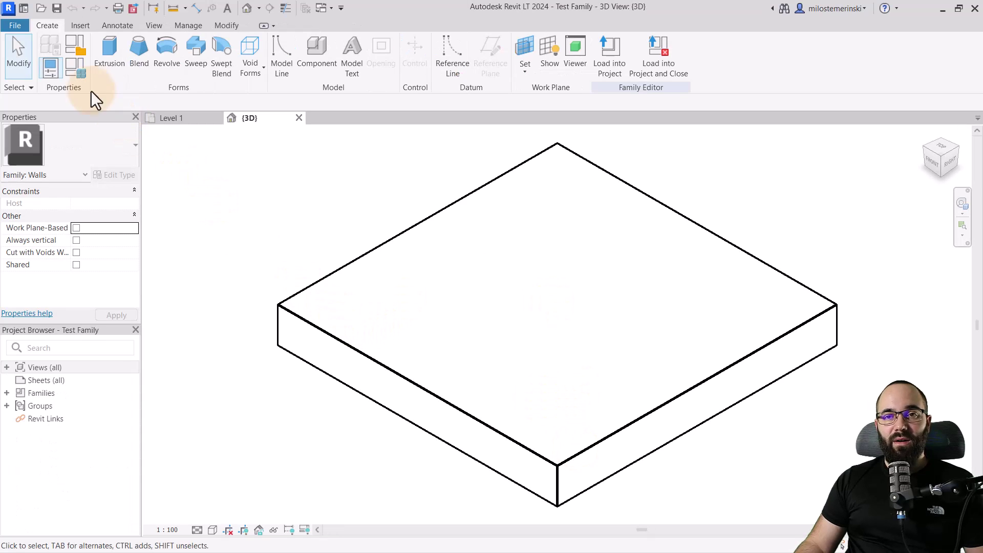
Step: Change Test Family's category to Furniture, then load it into Project4, saving the changes
{"action": "left_click", "coordinate": [71, 45]}
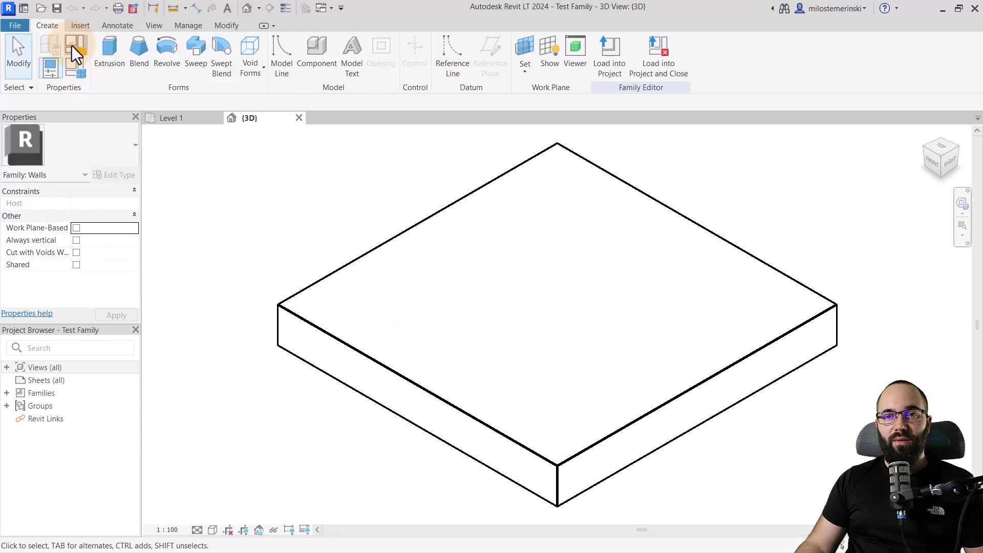
{"action": "scroll", "coordinate": [454, 263], "scroll_direction": "down", "scroll_amount": 1}
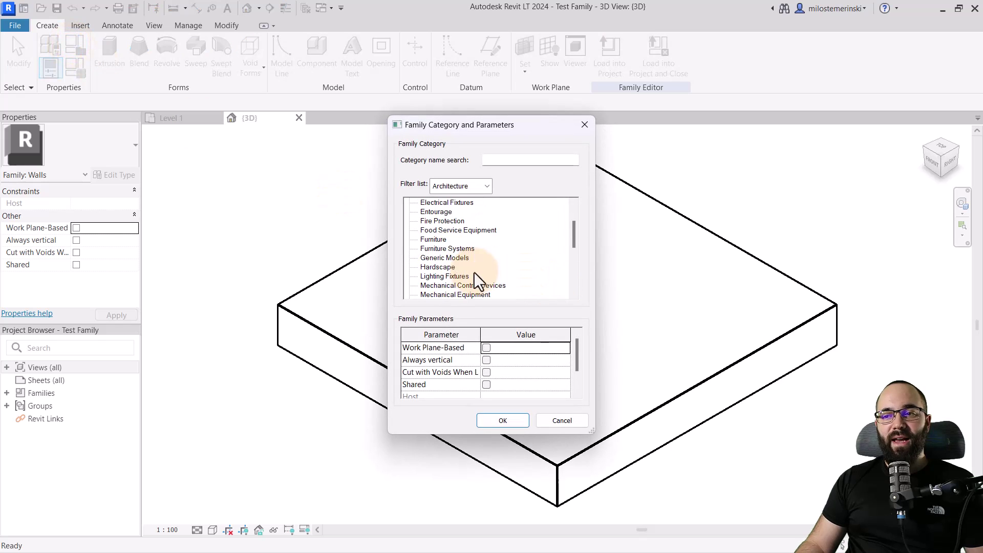
{"action": "left_click", "coordinate": [434, 239]}
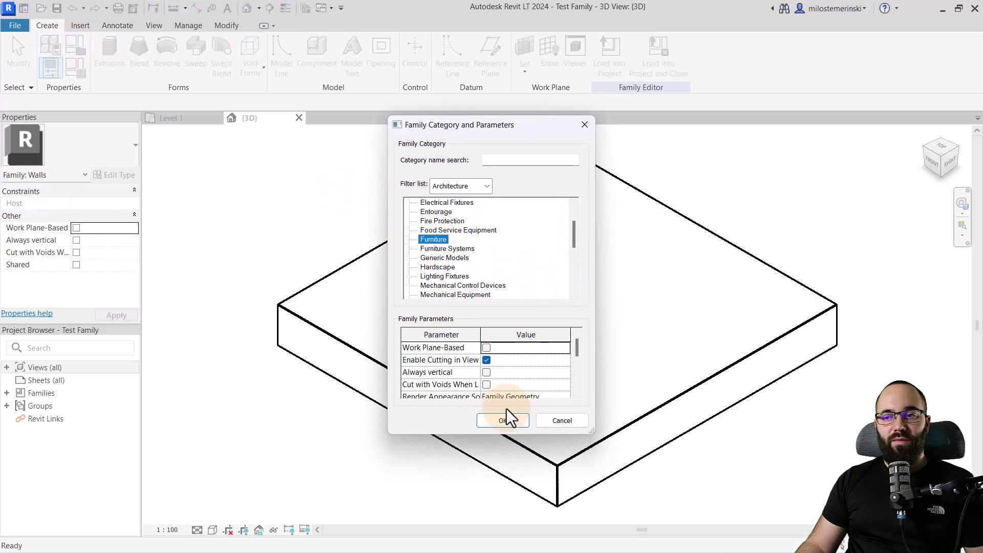
{"action": "left_click", "coordinate": [502, 422]}
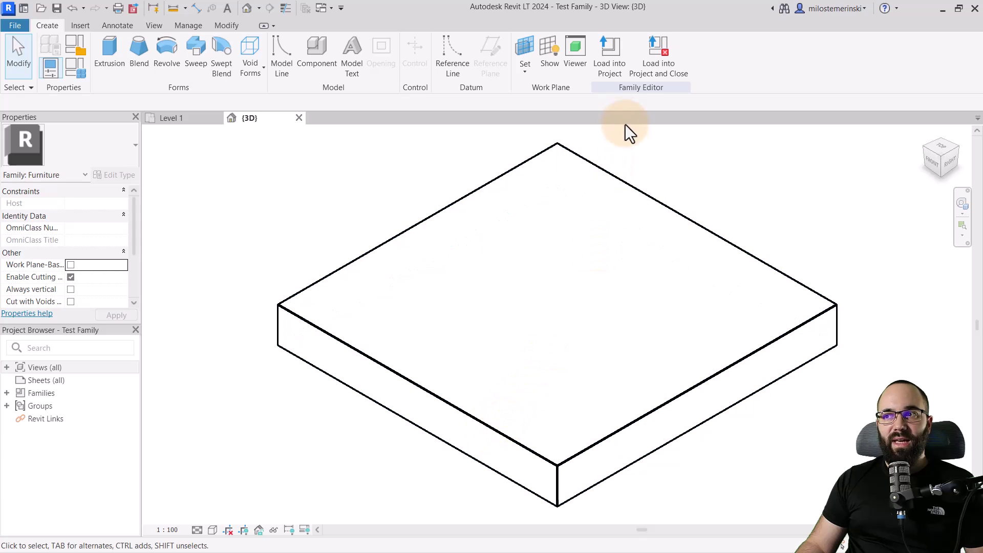
{"action": "left_click", "coordinate": [643, 74]}
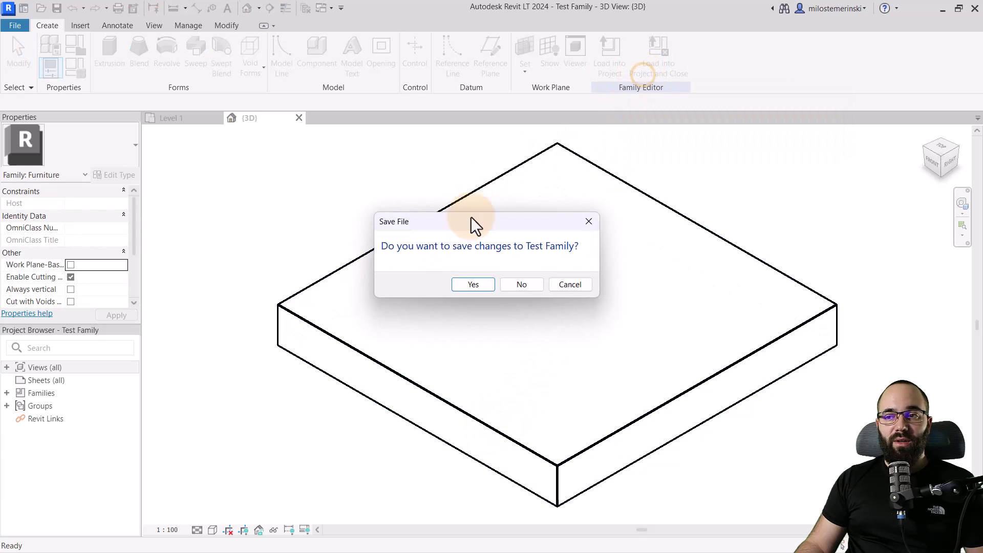
{"action": "left_click", "coordinate": [467, 289]}
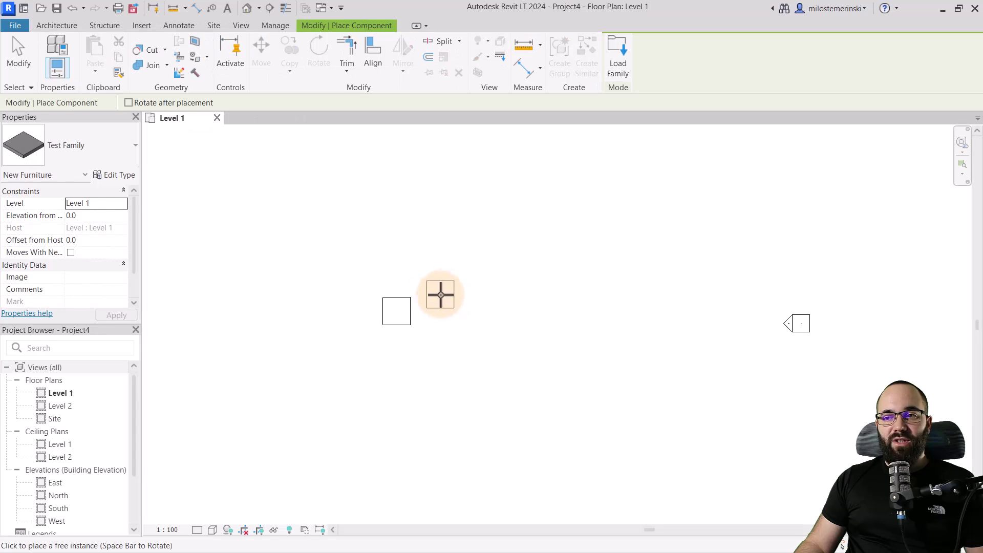
Step: Place one Test Family instance right of the wall square, then compare the wall and furniture pieces
{"action": "left_click", "coordinate": [447, 313]}
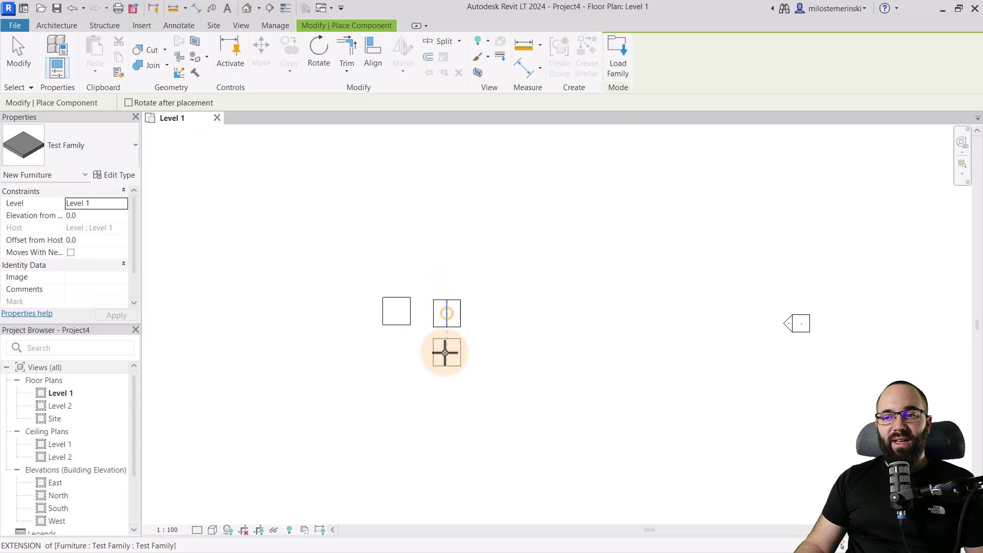
{"action": "key", "text": "Escape"}
{"action": "key", "text": "Escape"}
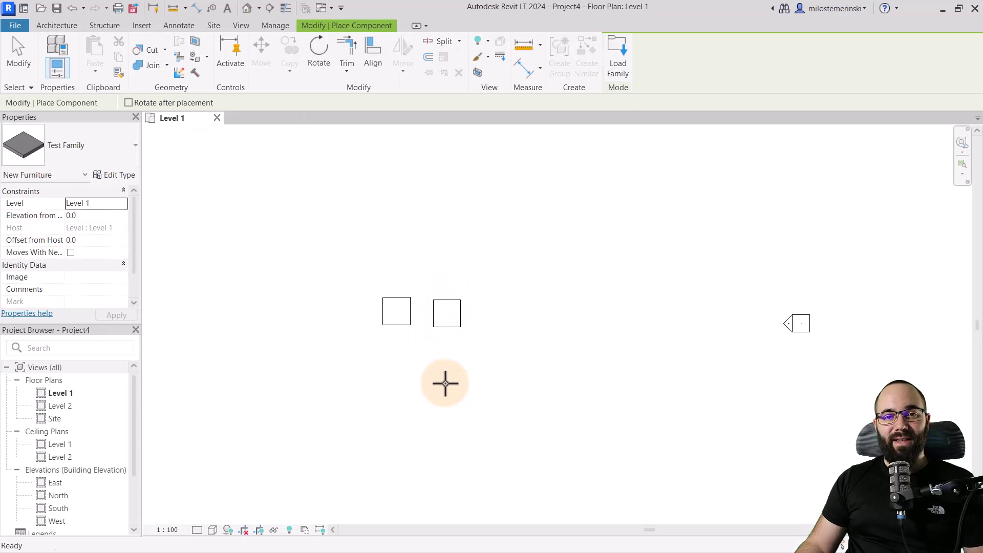
{"action": "left_click", "coordinate": [409, 326]}
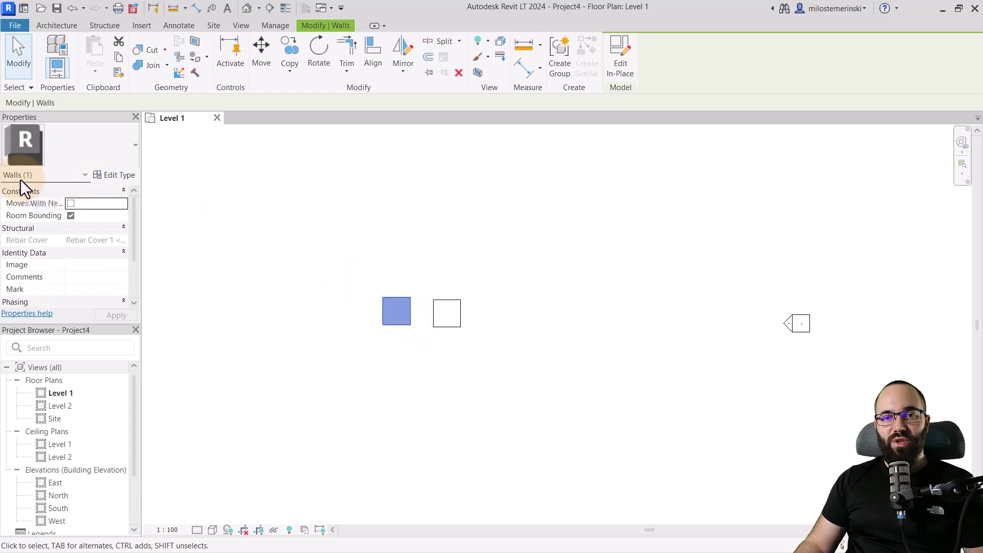
{"action": "left_click", "coordinate": [433, 325]}
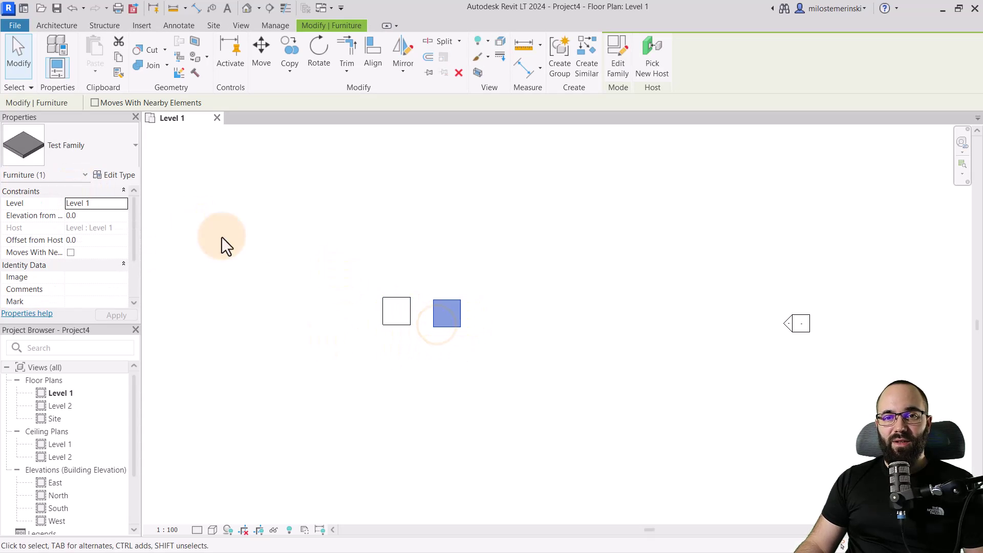
{"action": "left_click", "coordinate": [408, 336]}
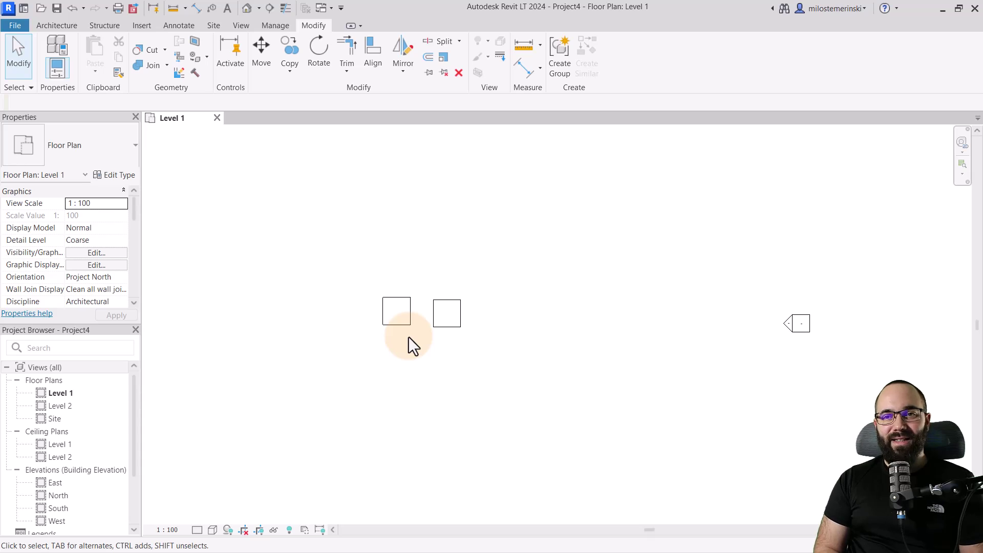
{"action": "left_click", "coordinate": [45, 26]}
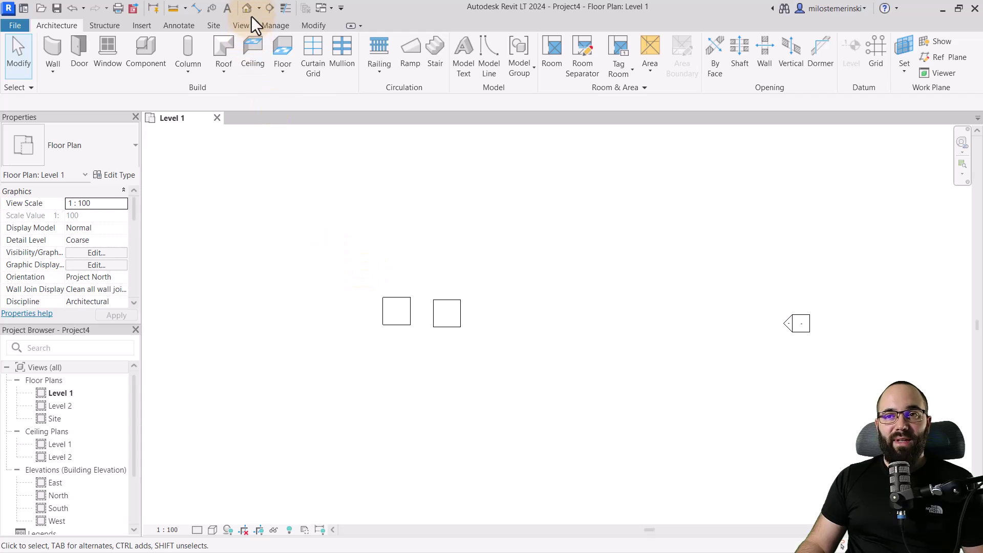
Step: In the 3D view, start a Roof by Footprint on Level 1
{"action": "left_click", "coordinate": [500, 302]}
{"action": "left_click", "coordinate": [223, 51]}
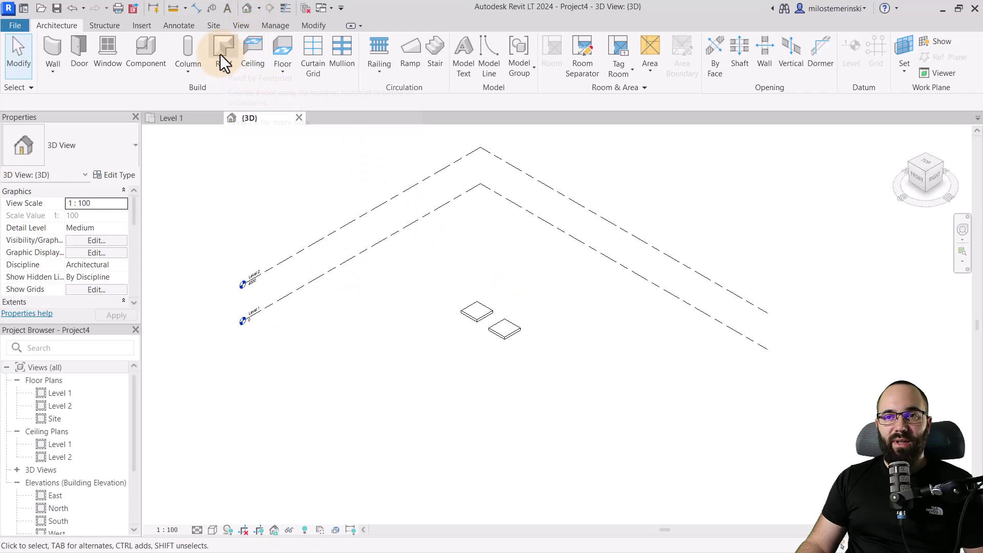
{"action": "left_click", "coordinate": [461, 288]}
{"action": "left_click", "coordinate": [443, 298]}
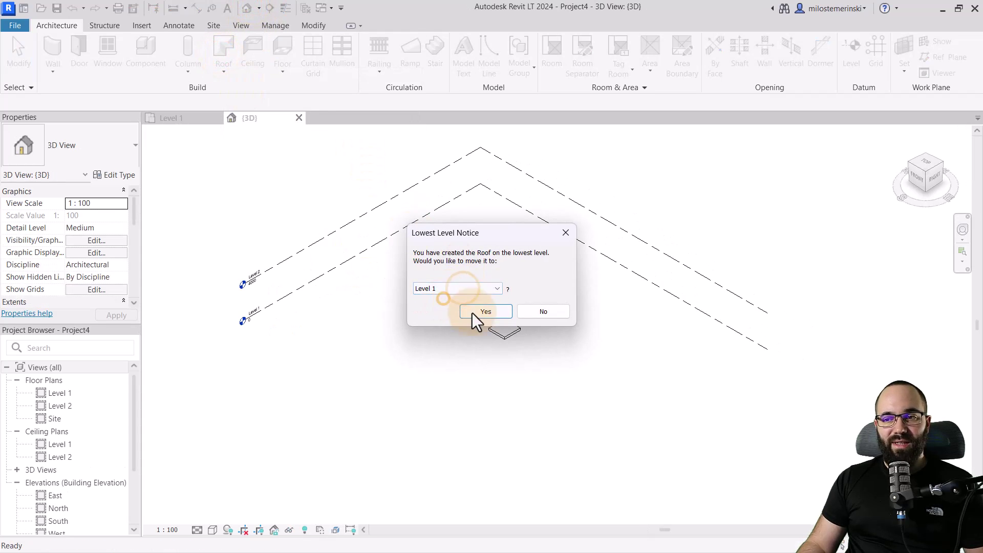
{"action": "left_click", "coordinate": [478, 311]}
Step: Draw a 4800 × 8600 rectangular footprint with Defines slope off and finish the flat roof
{"action": "left_click", "coordinate": [722, 44]}
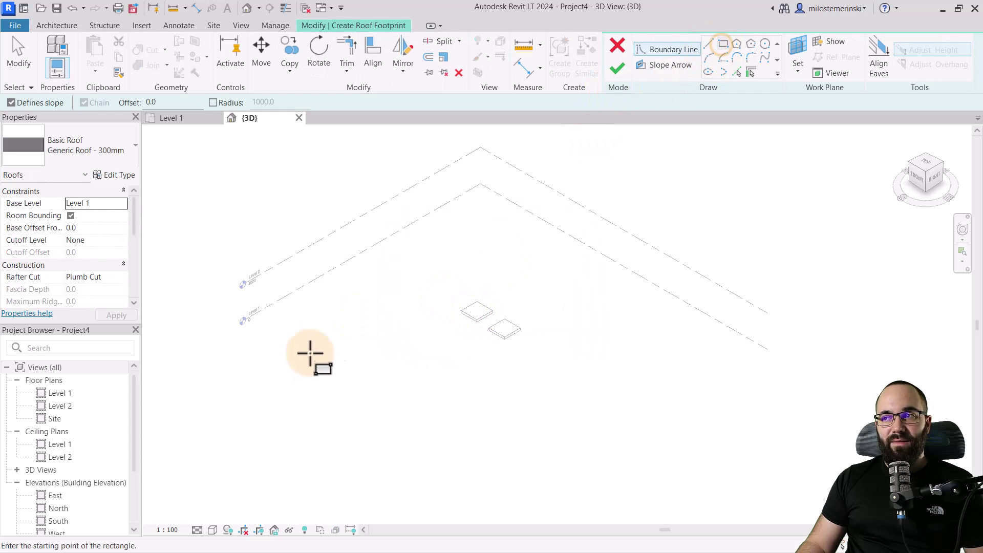
{"action": "left_click", "coordinate": [310, 353]}
{"action": "key", "text": "Escape"}
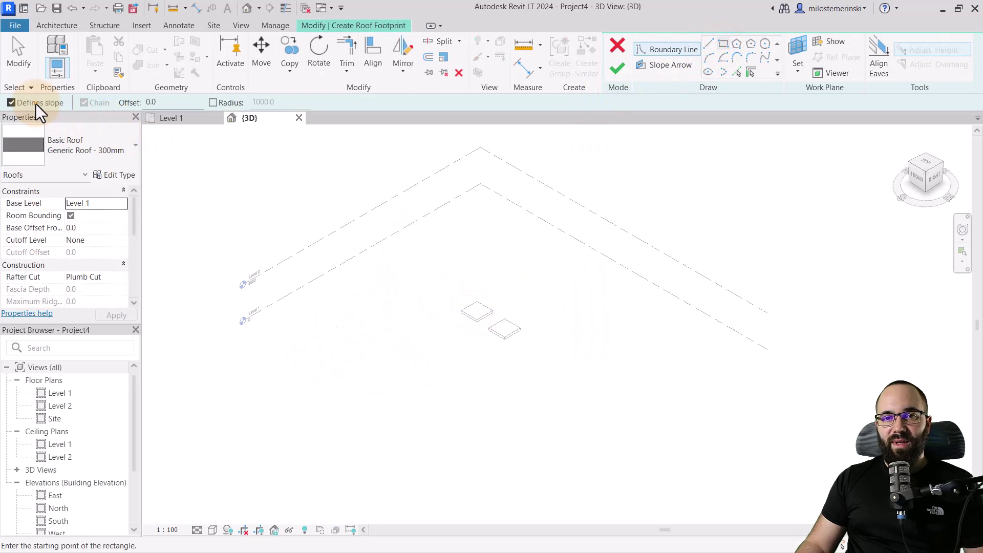
{"action": "left_click", "coordinate": [37, 105]}
{"action": "left_click", "coordinate": [394, 299]}
{"action": "left_click", "coordinate": [365, 359]}
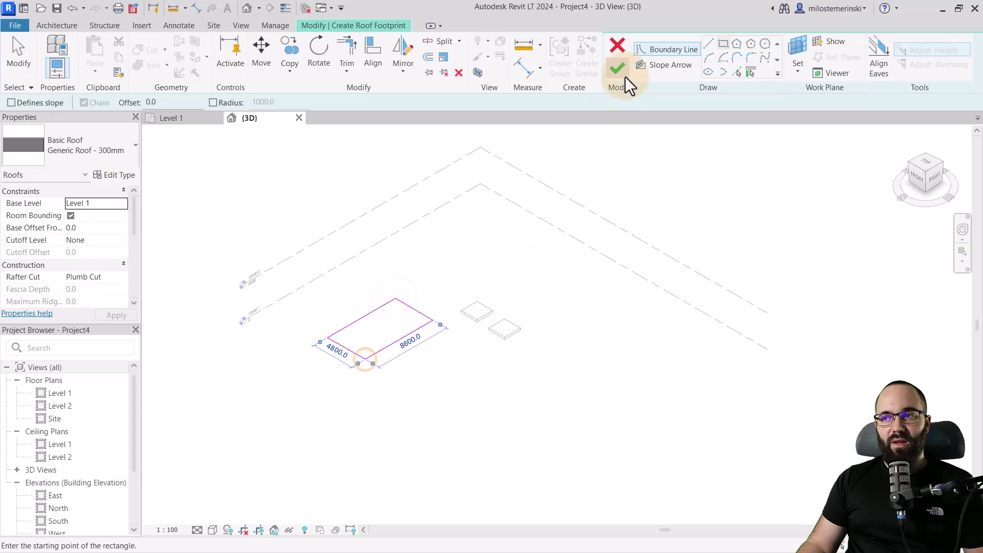
{"action": "left_click", "coordinate": [619, 72]}
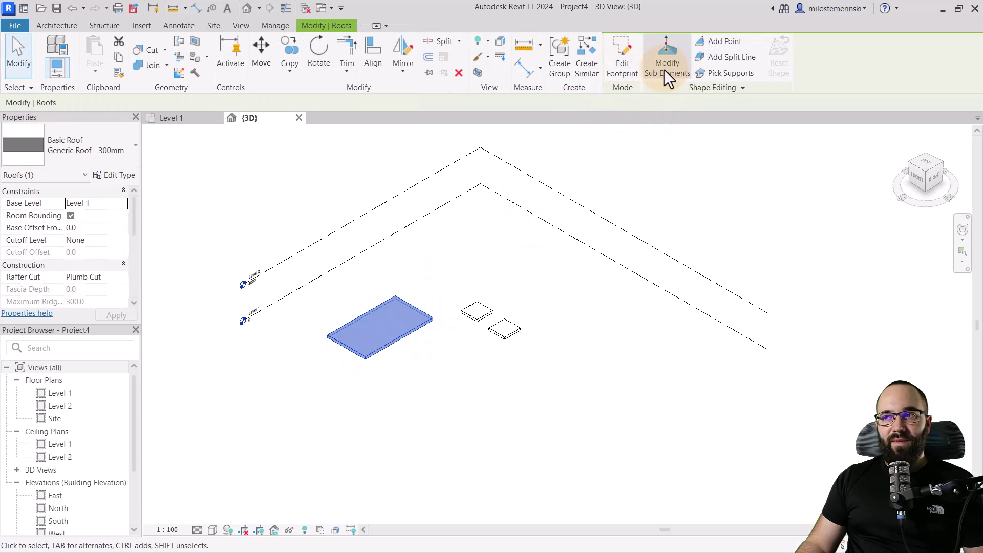
{"action": "left_click", "coordinate": [406, 371]}
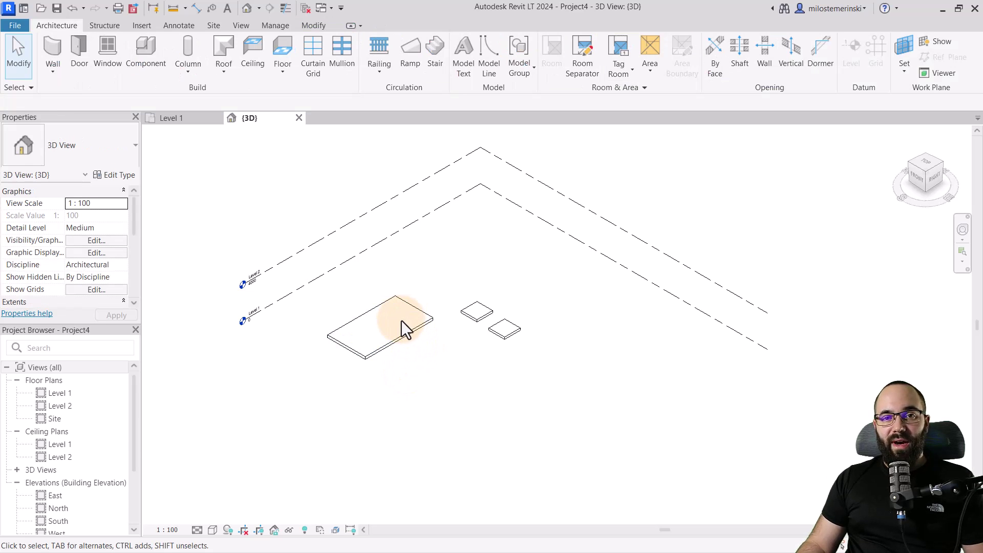
Step: Return to the Level 1 floor plan, checking the File menu's Export options without exporting
{"action": "left_click", "coordinate": [141, 25]}
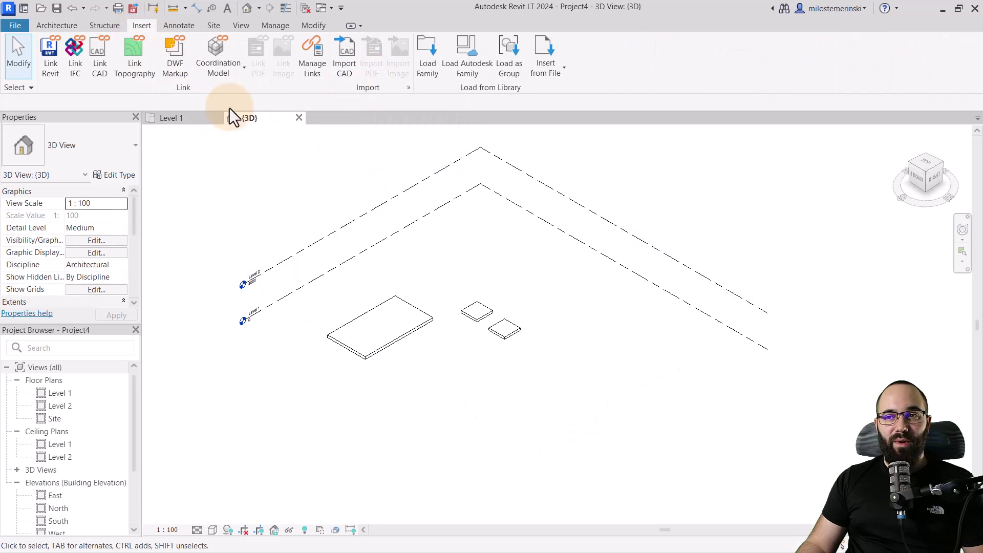
{"action": "left_click", "coordinate": [189, 117]}
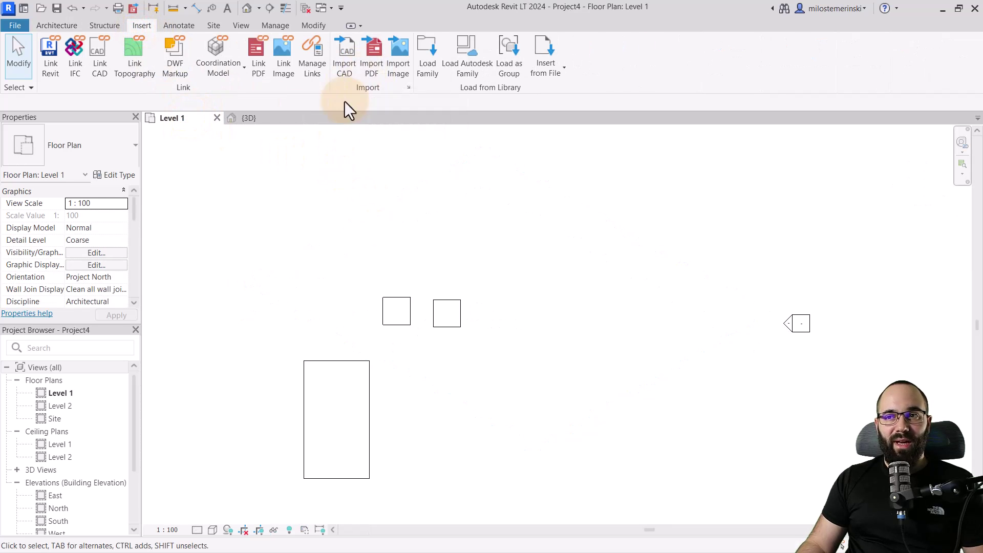
{"action": "left_click", "coordinate": [12, 26]}
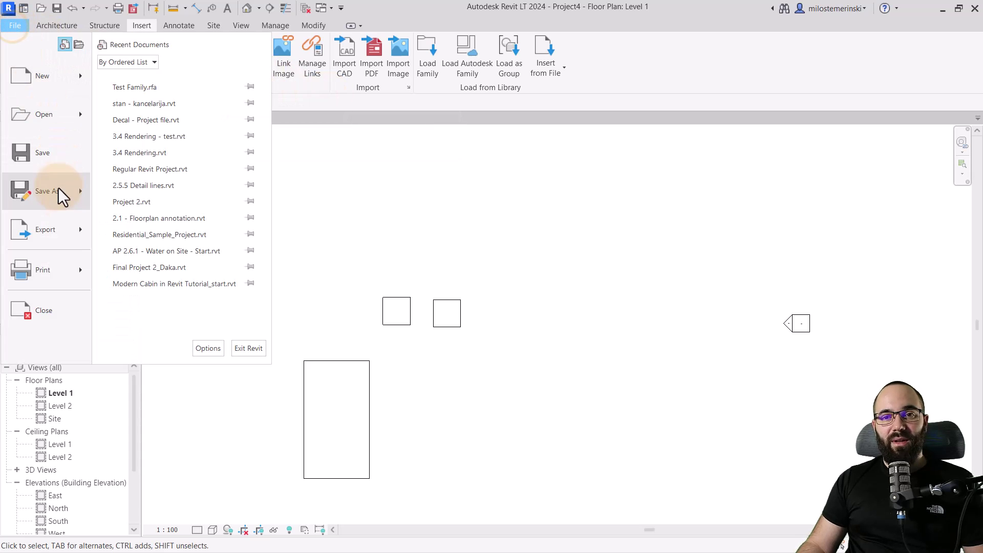
{"action": "mouse_move", "coordinate": [54, 228]}
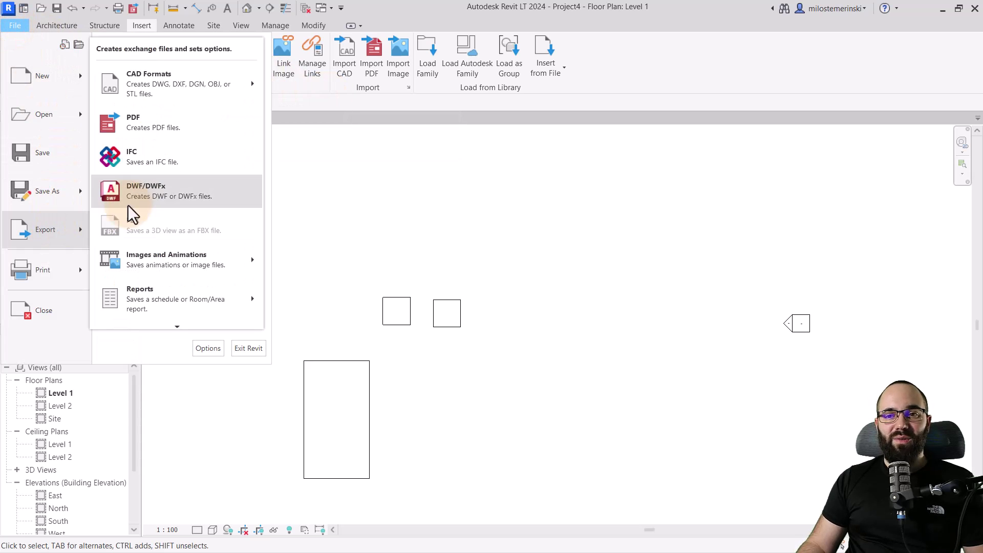
{"action": "left_click", "coordinate": [331, 266]}
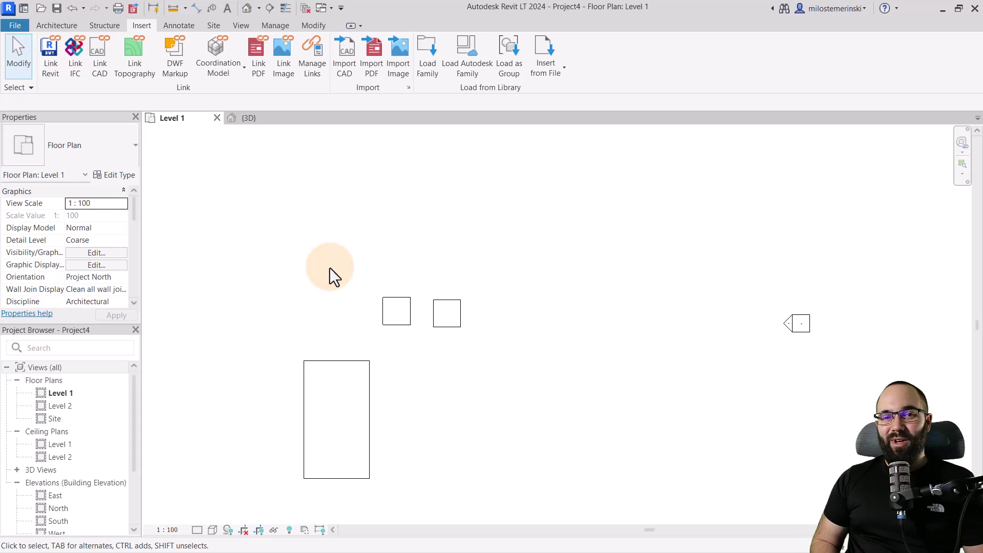